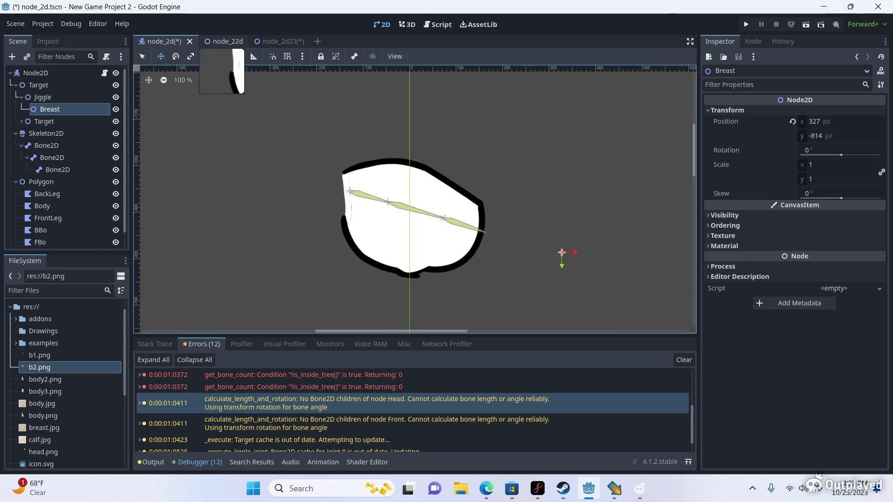
Switch to the node_2d23 scene and delete its chain of four Bone2D nodes
click(224, 41)
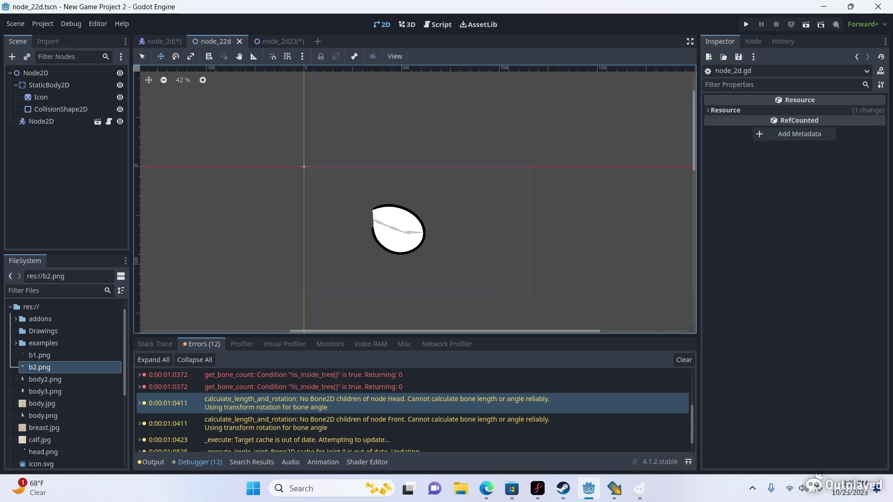
click(274, 41)
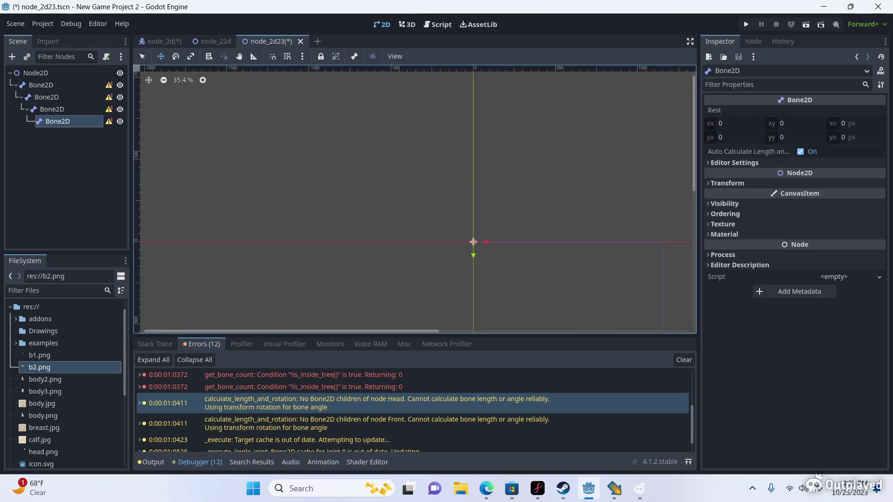
scroll(487, 253, up, 4)
shift+click(36, 73)
ctrl+click(36, 73)
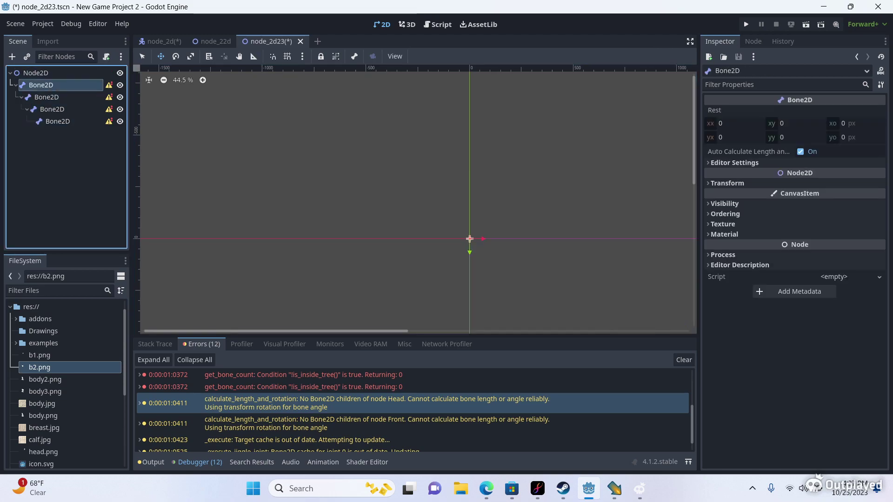
right_click(49, 121)
click(67, 170)
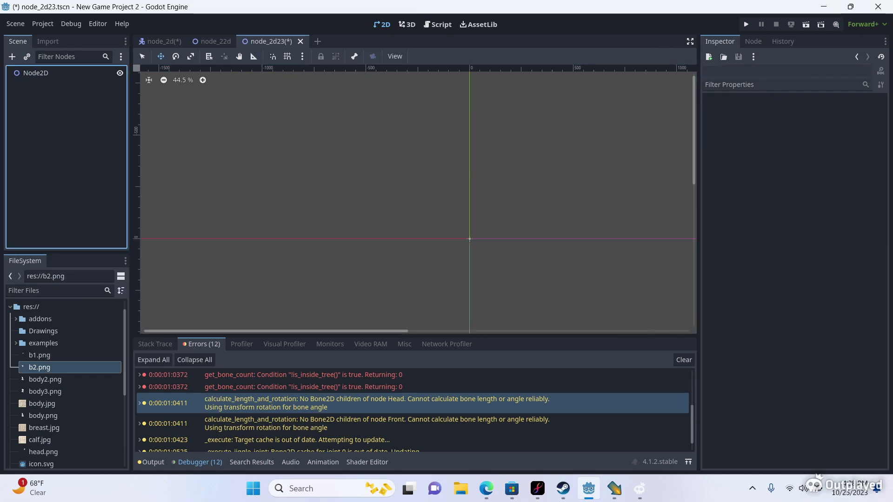
Add a Node2D child under the root node and duplicate it
right_click(41, 70)
click(65, 77)
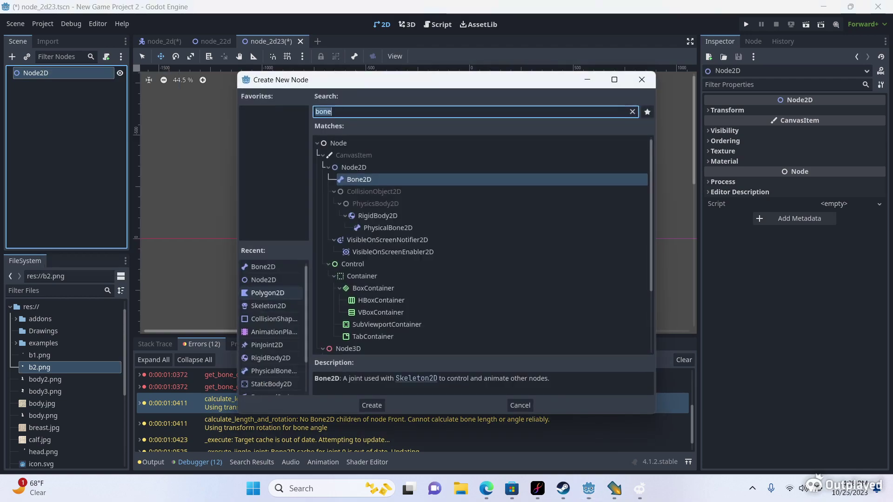
click(544, 167)
double_click(545, 167)
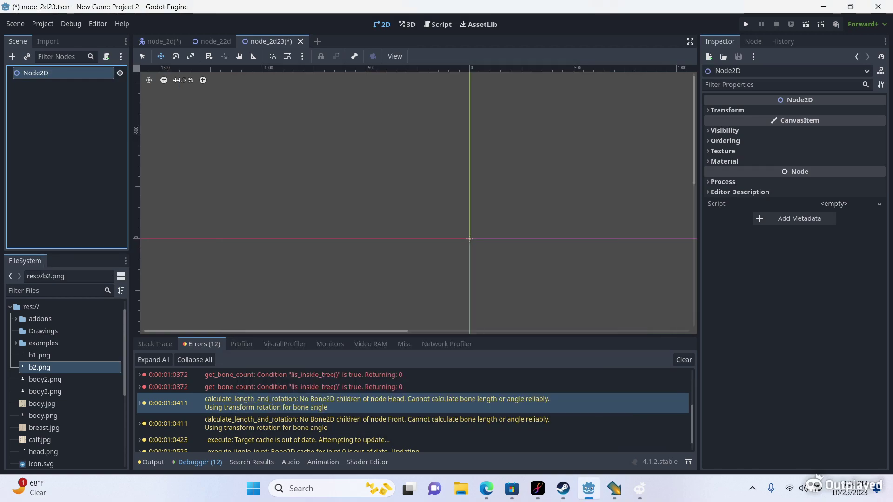
click(84, 85)
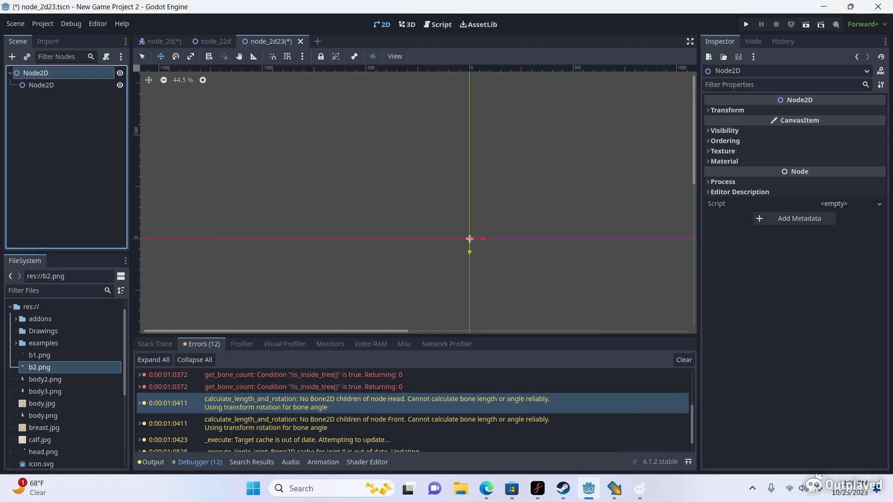
key(ctrl+d)
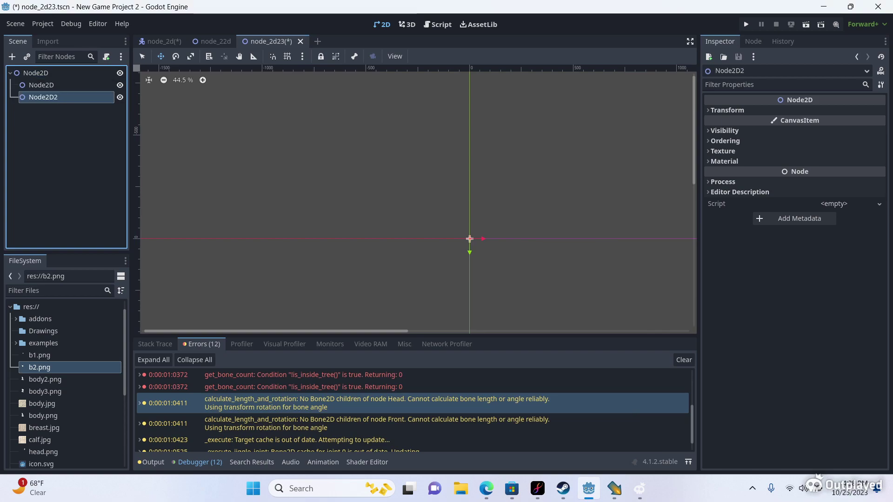
Add a Skeleton2D node as a child of the root Node2D
right_click(82, 73)
click(112, 80)
text(skel)
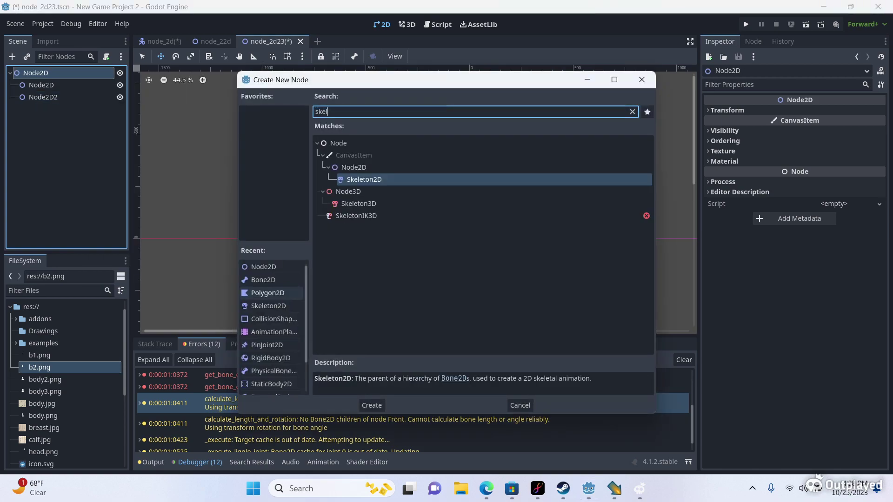
key(Return)
click(89, 85)
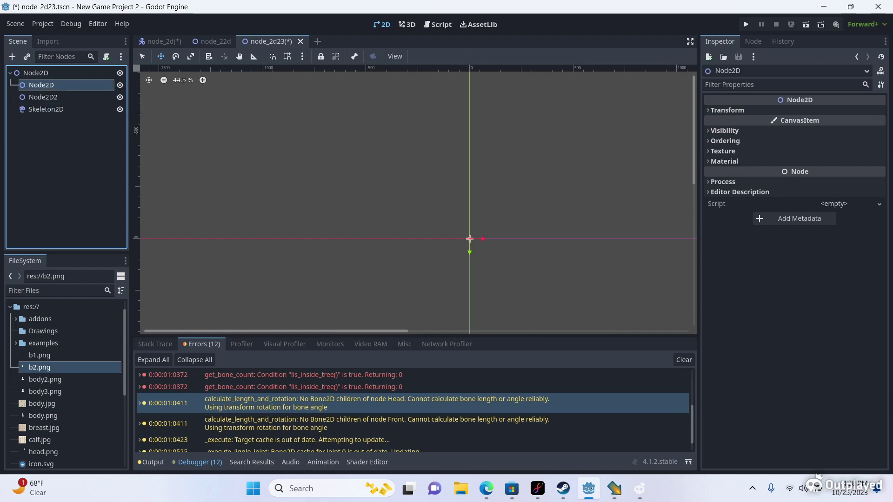
click(89, 97)
click(66, 109)
Rename the first Node2D child as Target
click(42, 84)
click(42, 85)
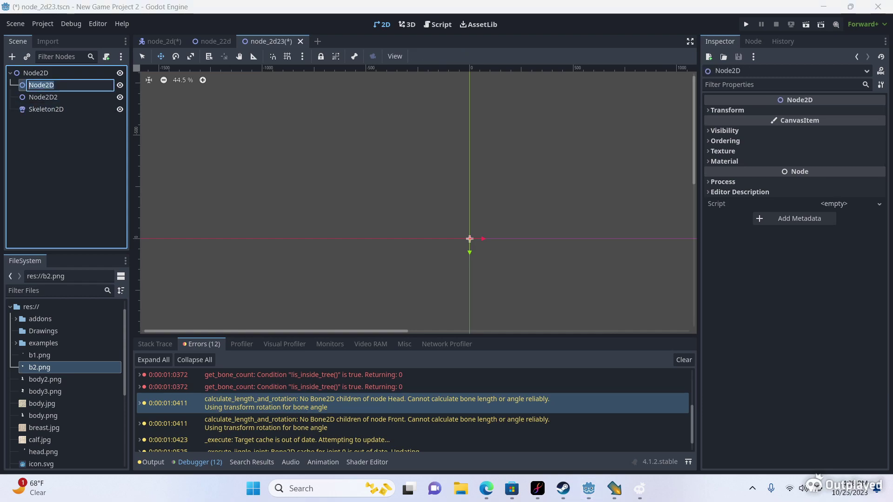
text(Target)
key(Return)
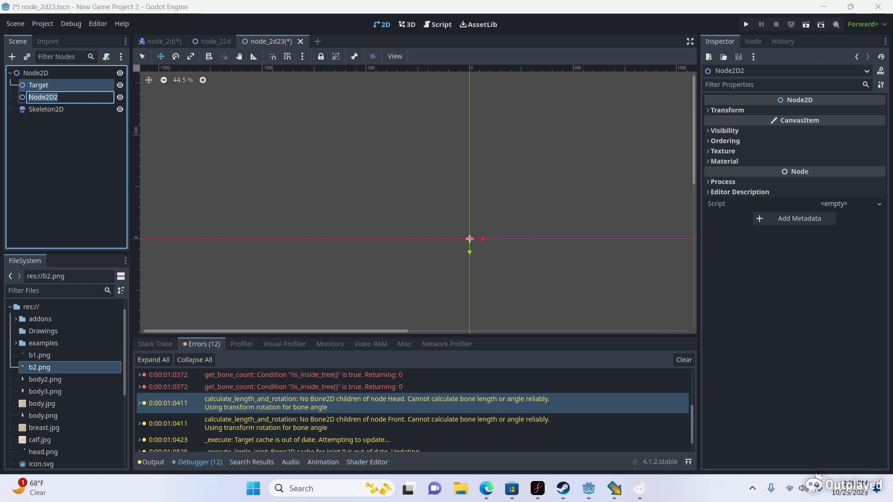
key(Return)
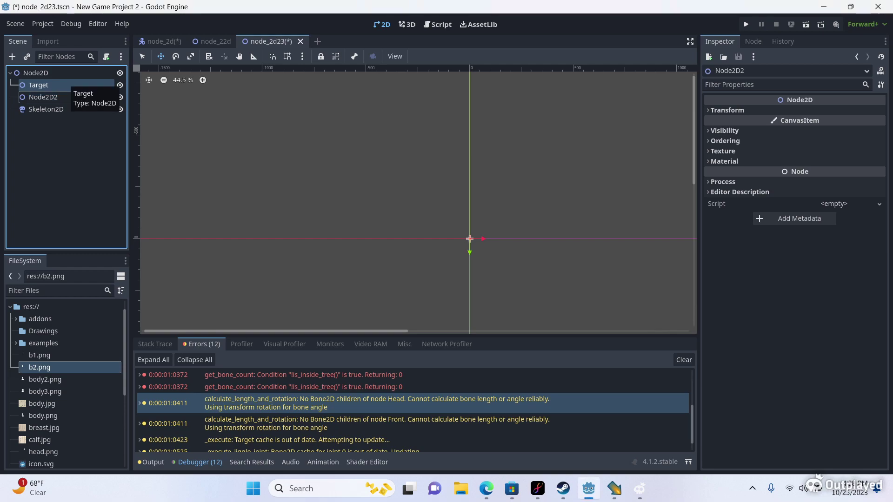
right_click(59, 99)
click(93, 107)
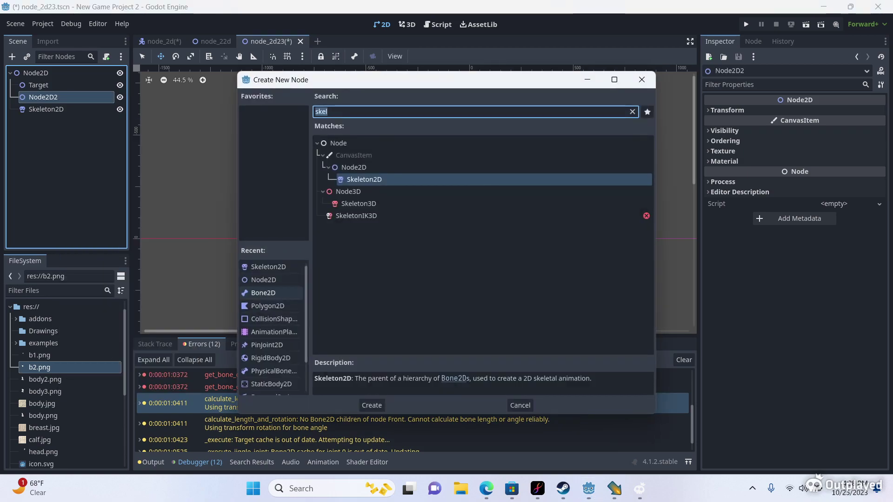
key(Escape)
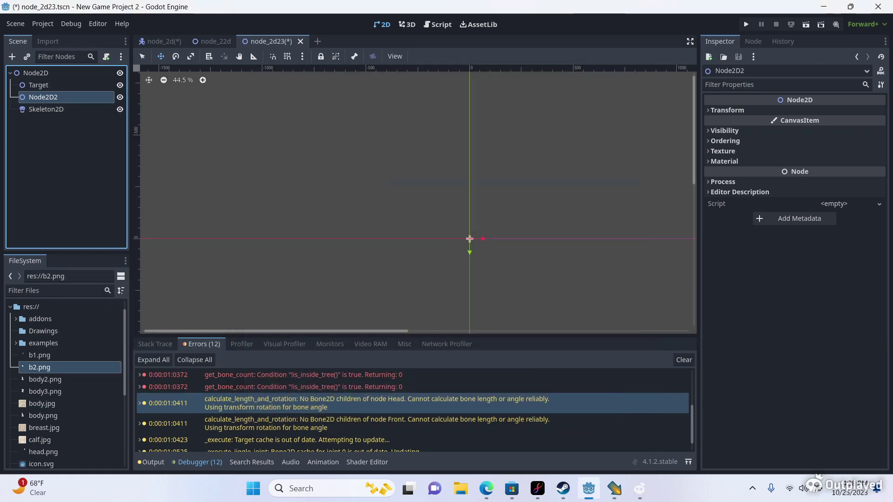
Rename the second child node, Node2D2, as Polygon
key(F2)
text(Pol)
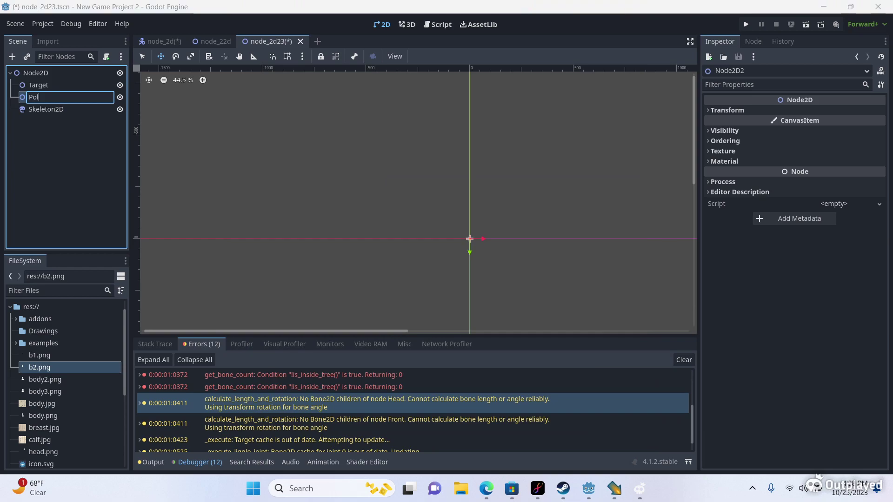
text(ygon)
key(Return)
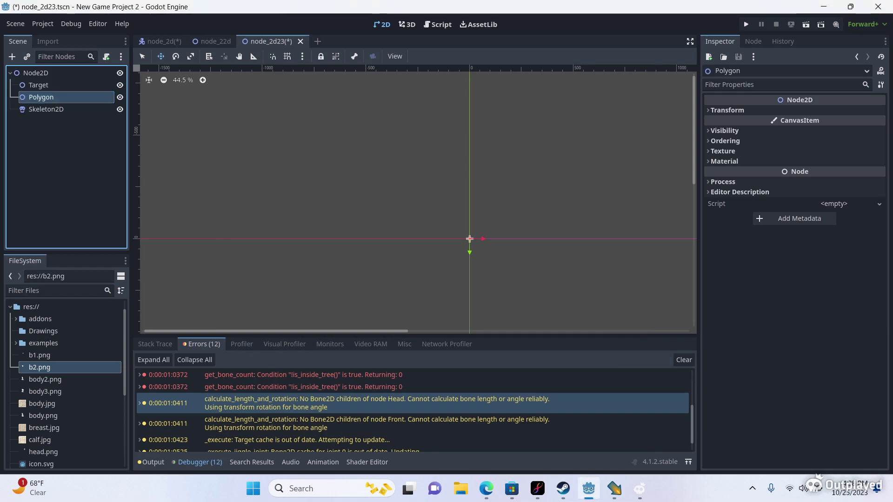
Add a Polygon2D child under the Polygon node and duplicate it
right_click(41, 109)
key(Escape)
right_click(41, 97)
click(74, 104)
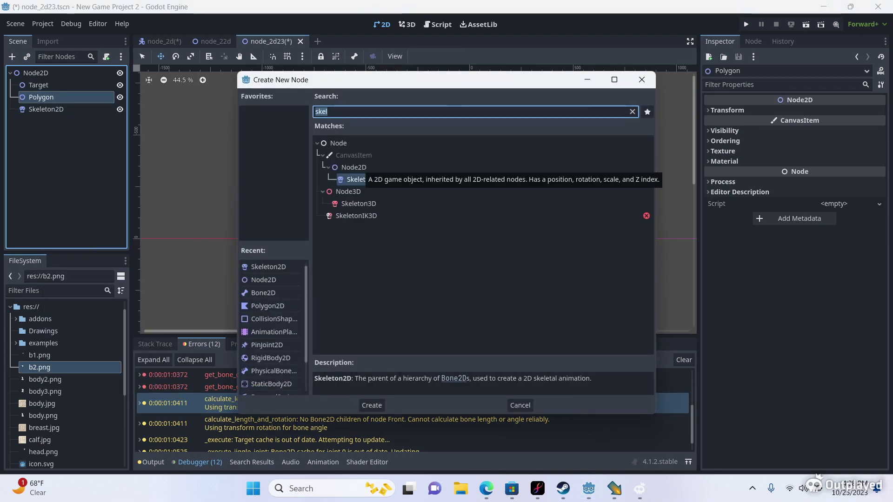
double_click(267, 306)
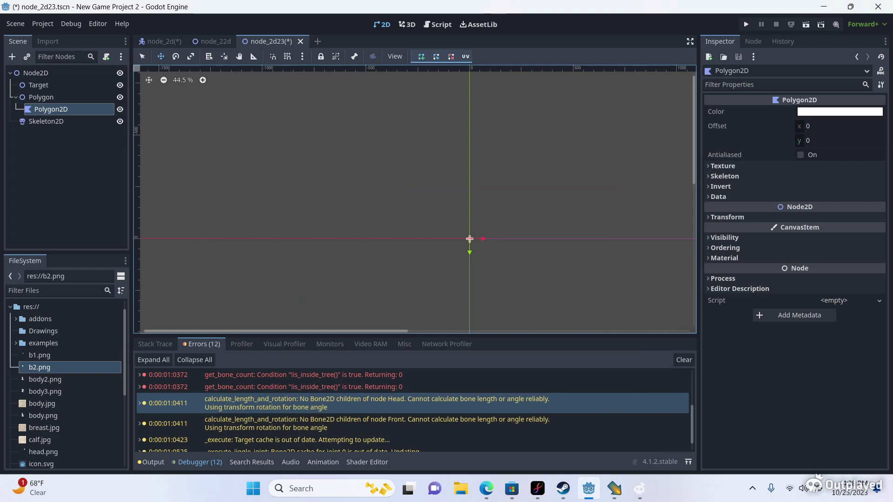
click(41, 97)
key(ctrl+v)
click(41, 97)
click(51, 109)
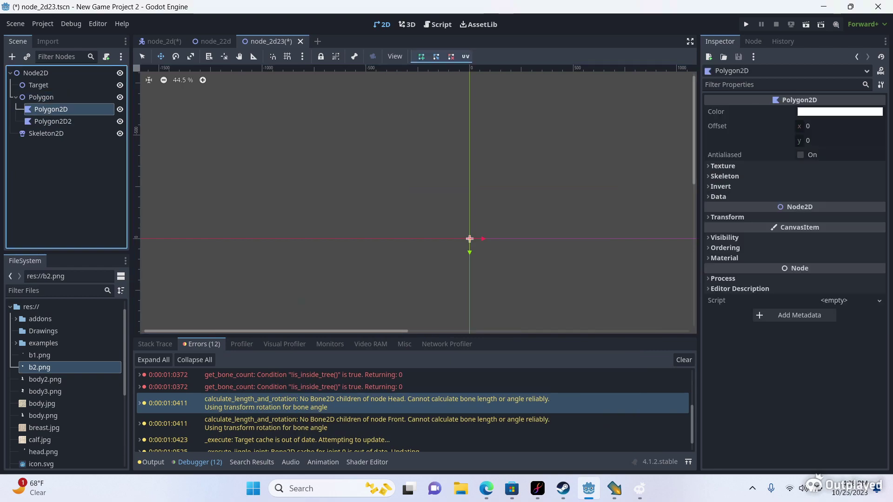
key(e)
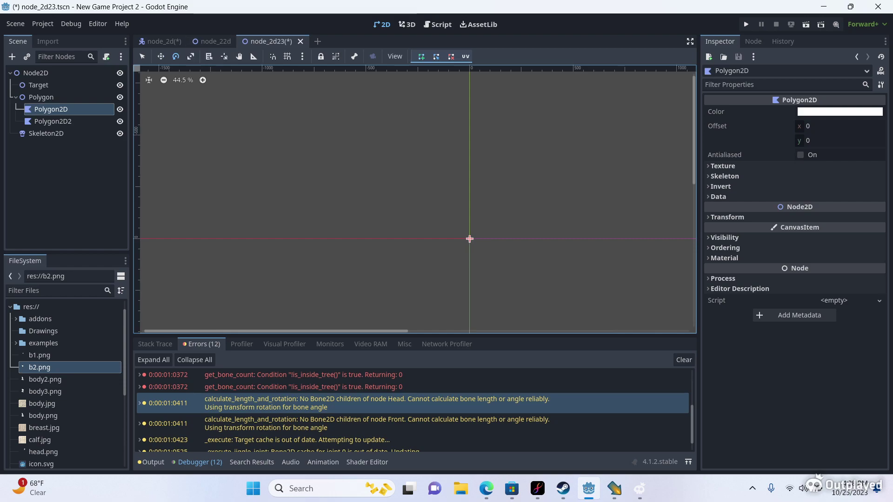
Rename the two Polygon2D nodes as Breast and Body
click(66, 106)
key(F2)
text(Breast)
key(Return)
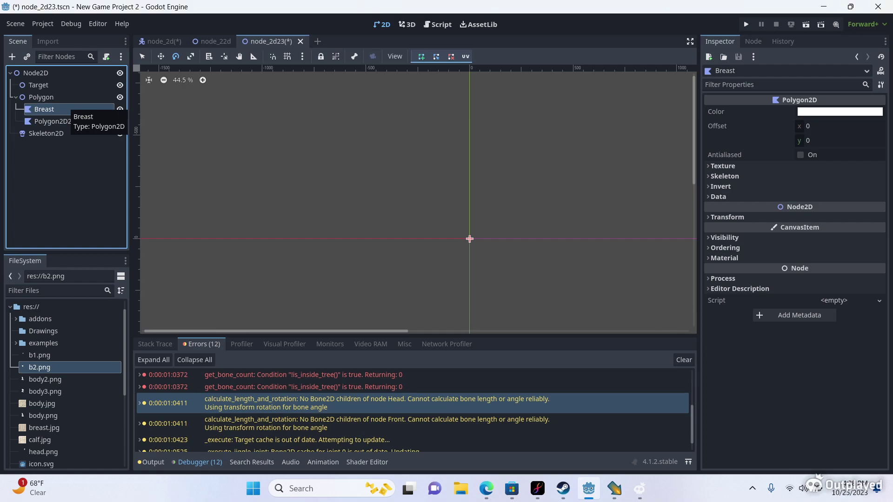
click(53, 121)
key(F2)
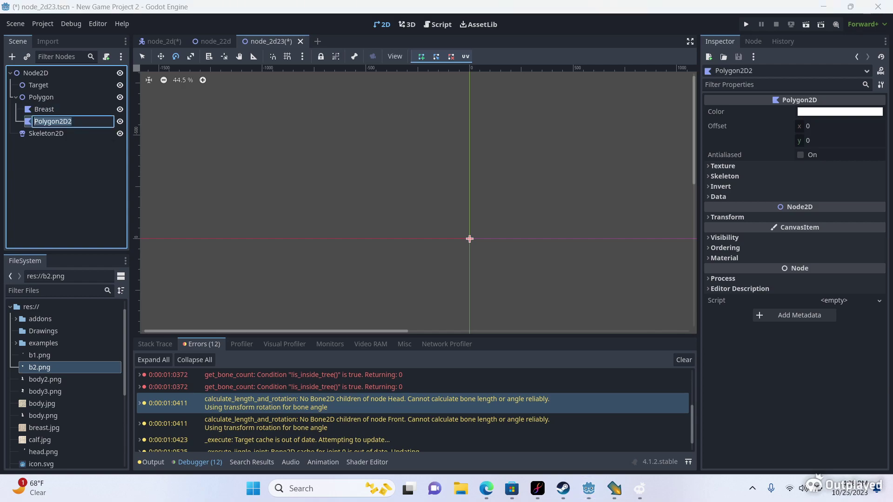
text(Body)
key(Return)
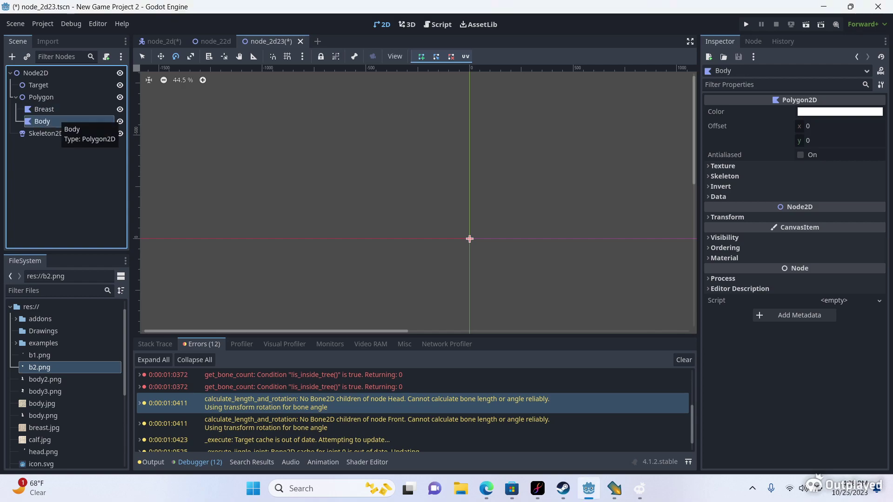
Assign the Skeleton2D node as the skeleton of both the Breast and Body polygons
click(44, 109)
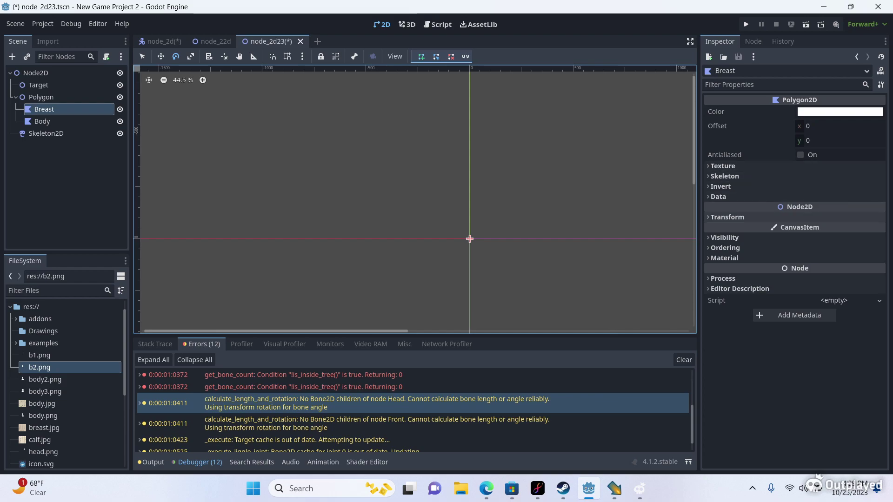
click(719, 197)
click(720, 186)
click(725, 176)
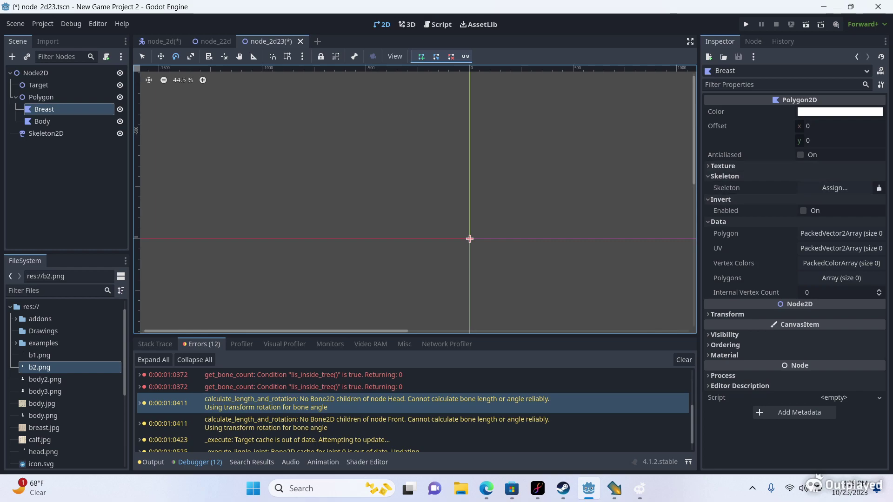
shift+click(42, 121)
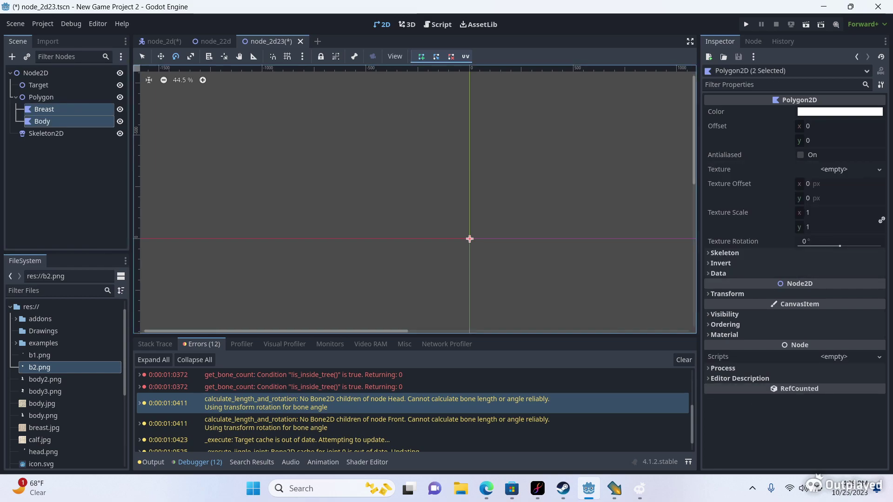
click(724, 253)
click(835, 265)
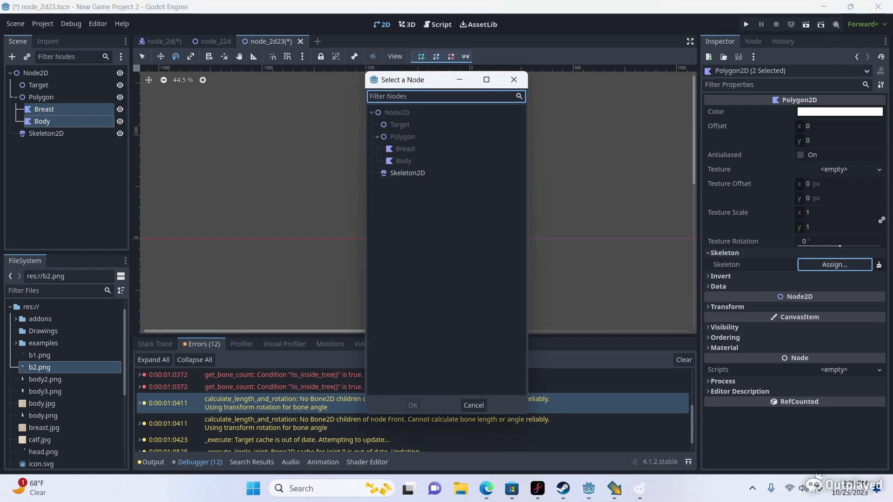
double_click(408, 173)
click(46, 133)
Set the Breast polygon's texture to b2.png
click(43, 110)
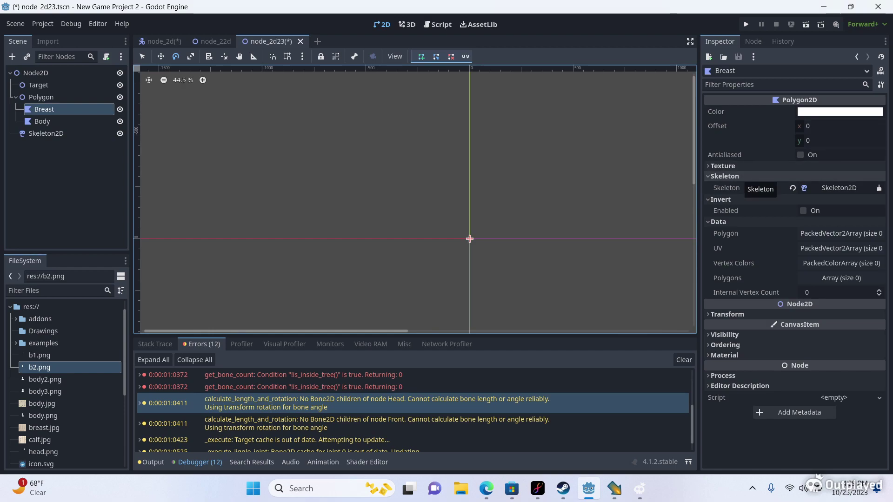
click(723, 166)
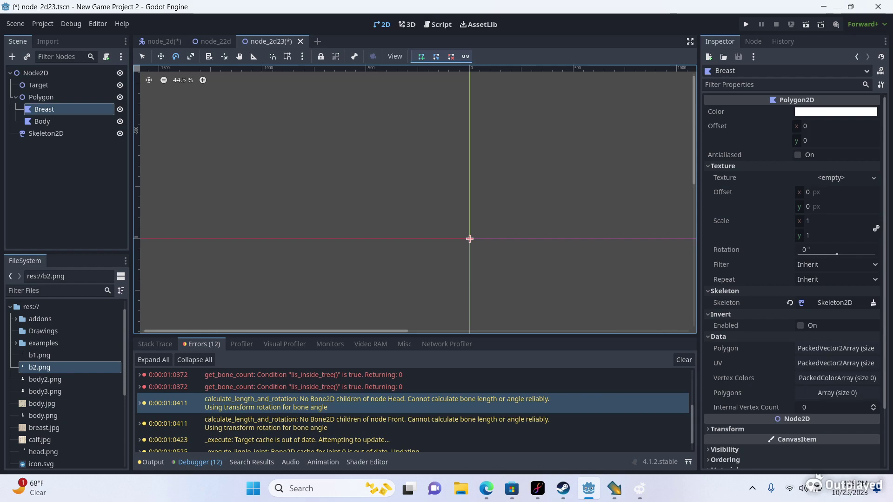
drag(39, 367, 838, 180)
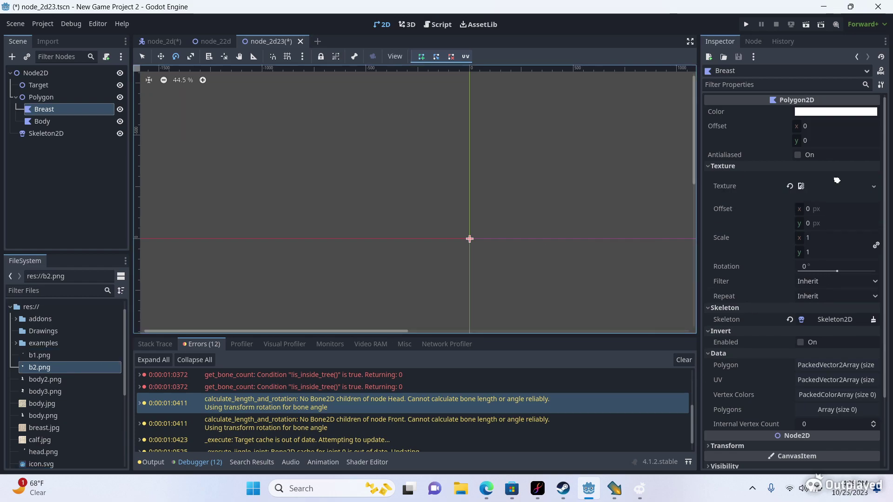
Set the Body polygon's texture to body2.png
click(42, 121)
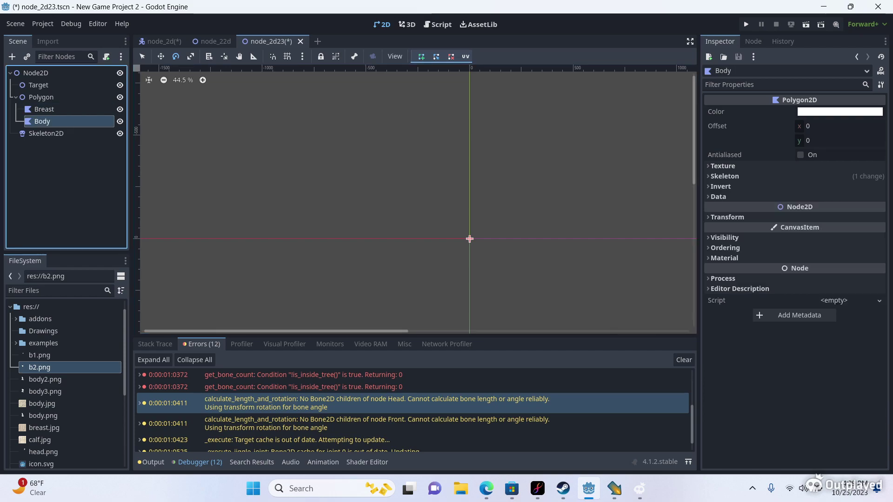
click(723, 166)
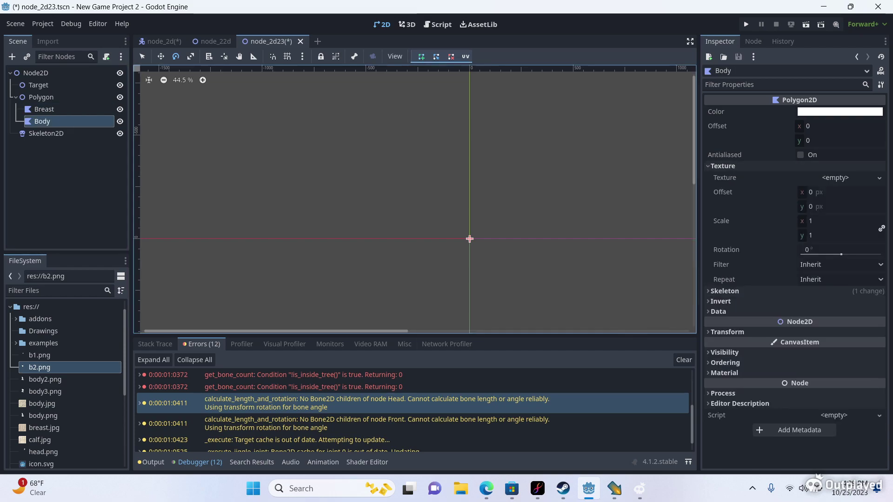
drag(70, 368, 841, 182)
click(93, 380)
click(45, 134)
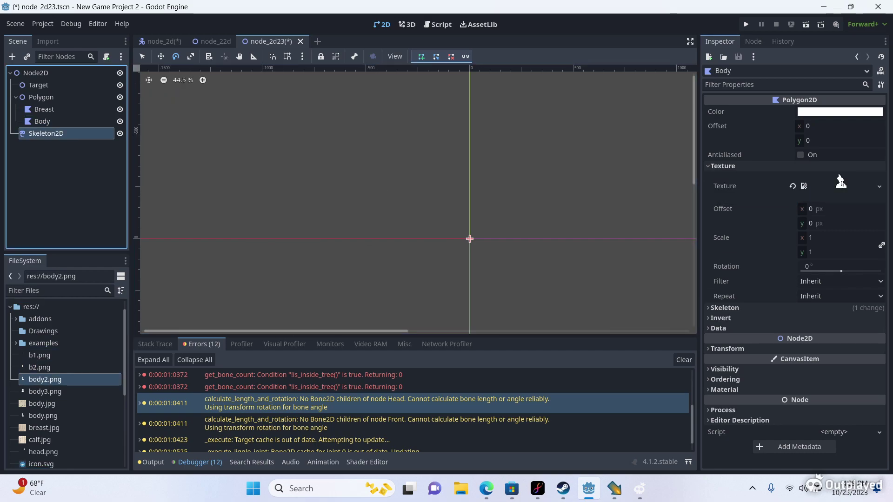
click(44, 110)
key(Down)
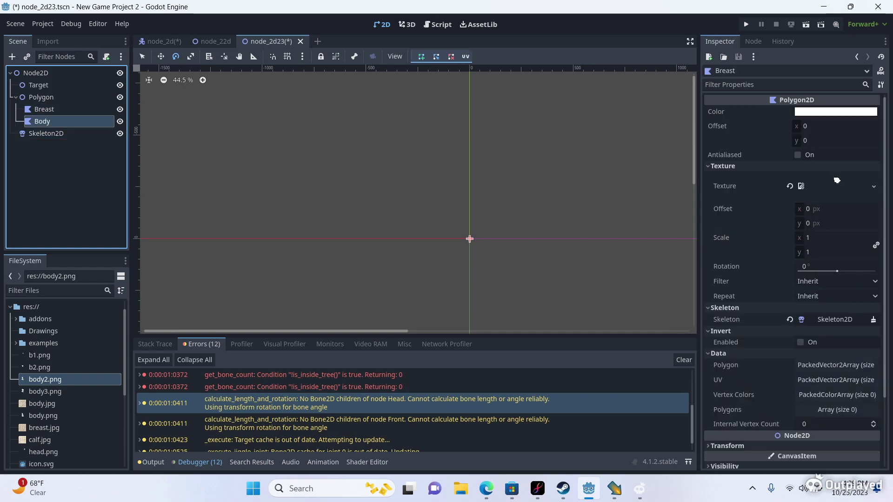
Trace the Breast polygon in the UV editor with a closed 18-point outline just outside the texture's black contour
key(Up)
click(465, 57)
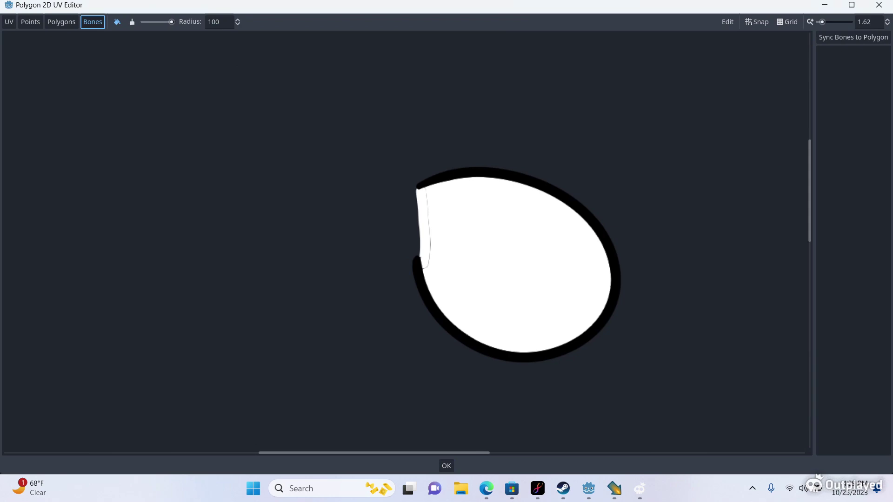
click(9, 21)
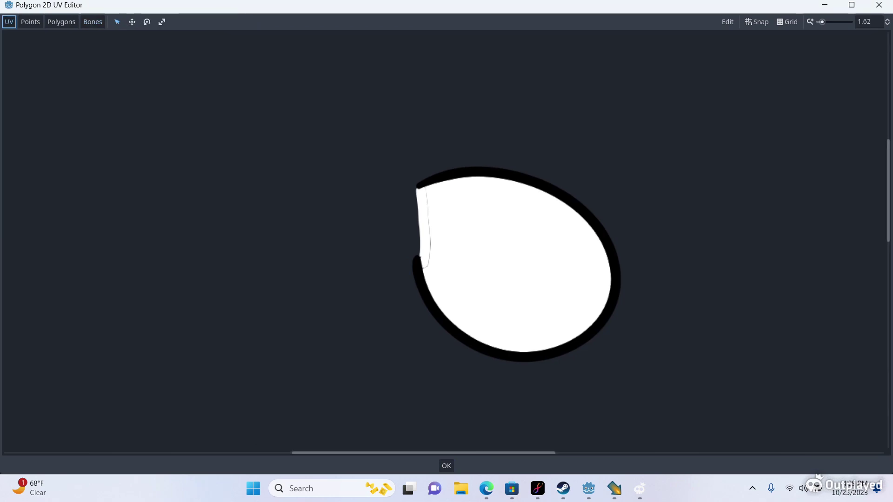
click(31, 22)
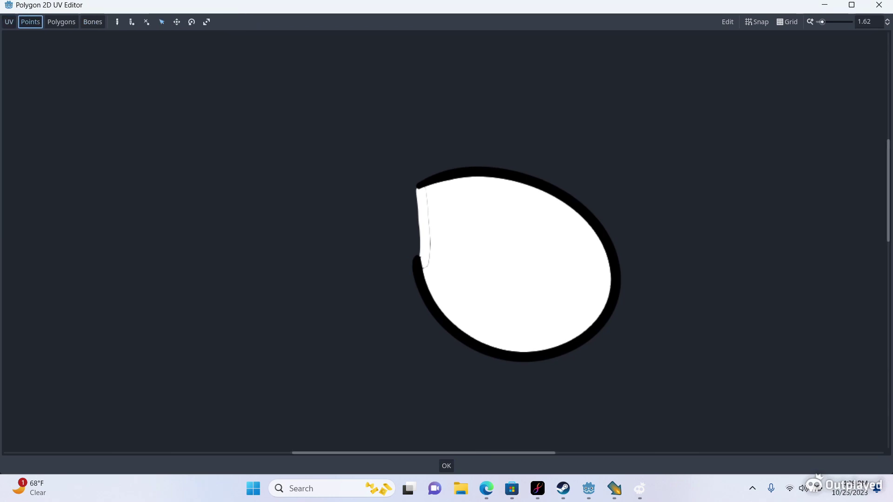
scroll(517, 265, down, 2)
scroll(516, 264, up, 3)
click(464, 200)
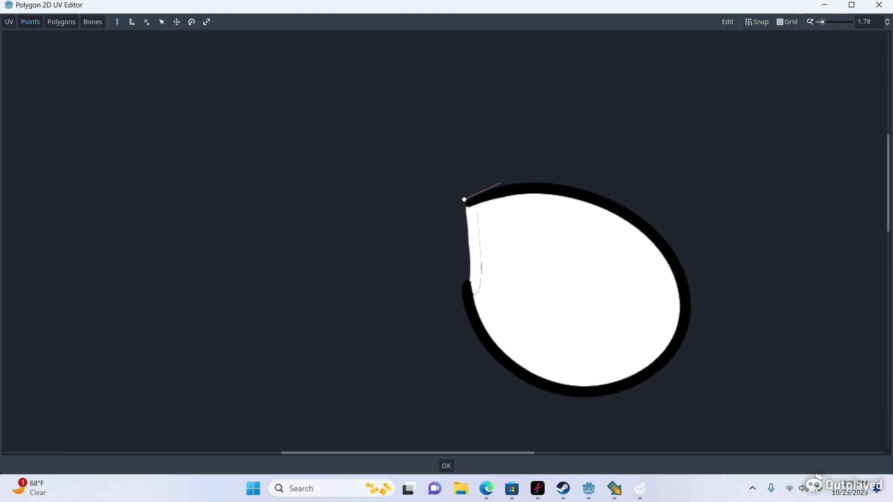
click(550, 179)
click(585, 187)
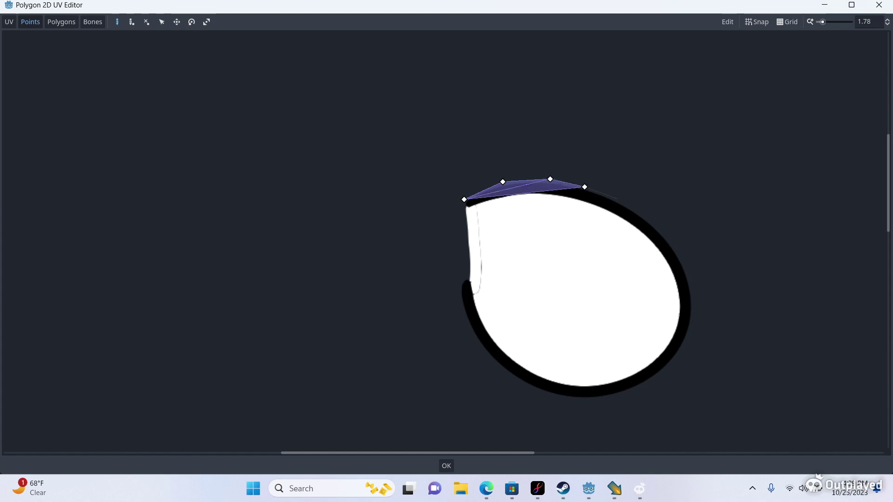
click(622, 202)
click(651, 221)
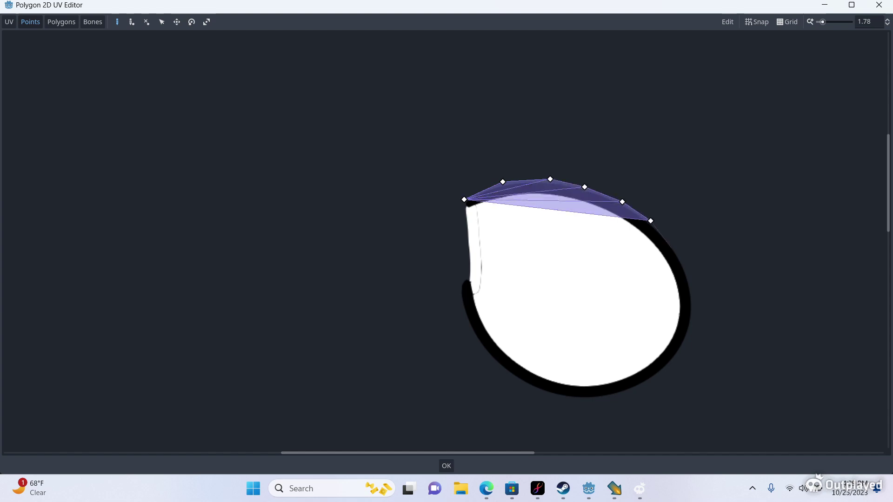
click(677, 252)
click(691, 283)
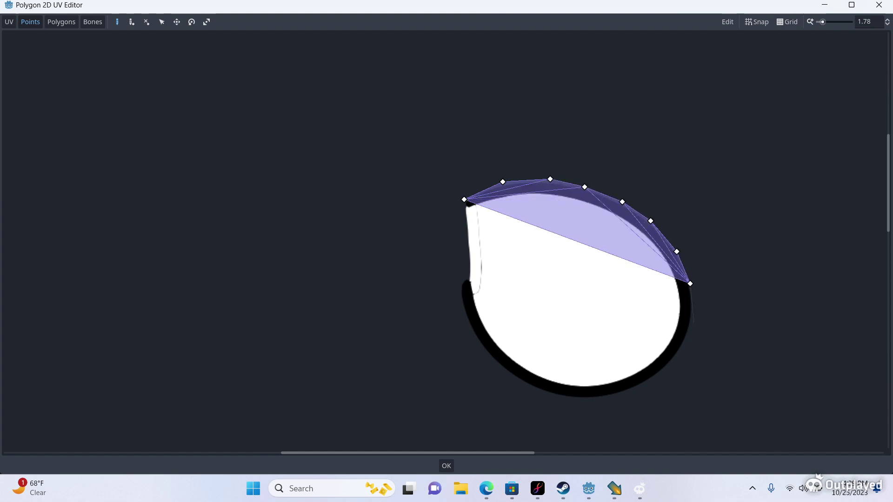
click(694, 323)
click(677, 358)
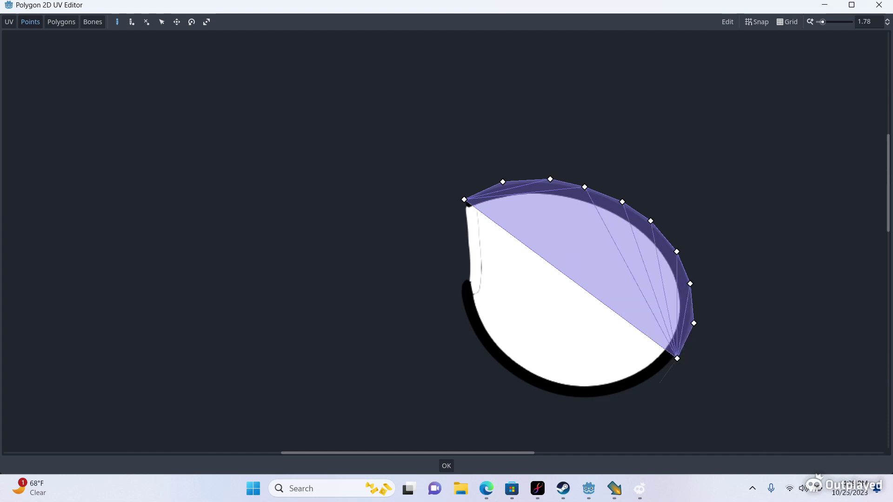
click(654, 383)
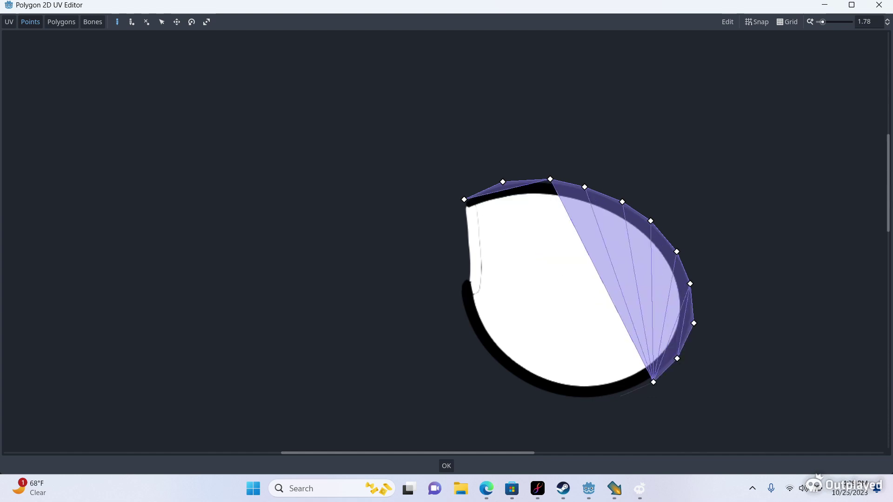
click(616, 399)
click(580, 405)
click(544, 397)
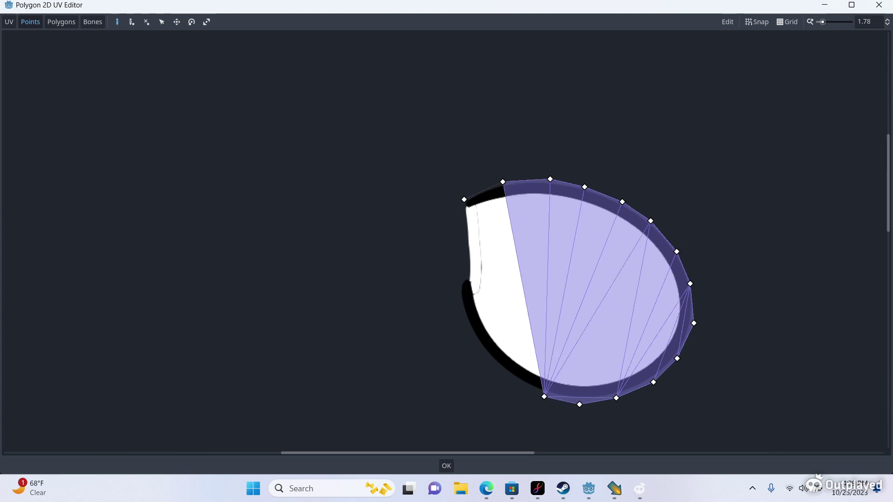
click(513, 379)
click(483, 355)
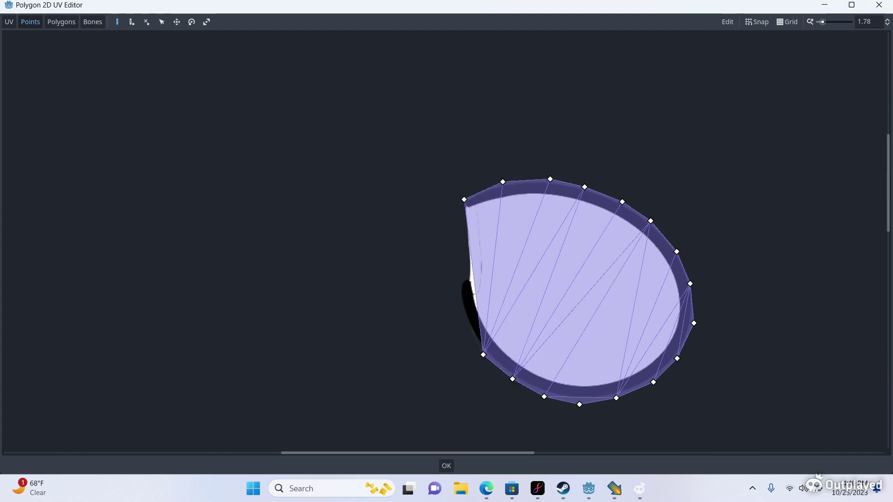
click(462, 314)
click(457, 282)
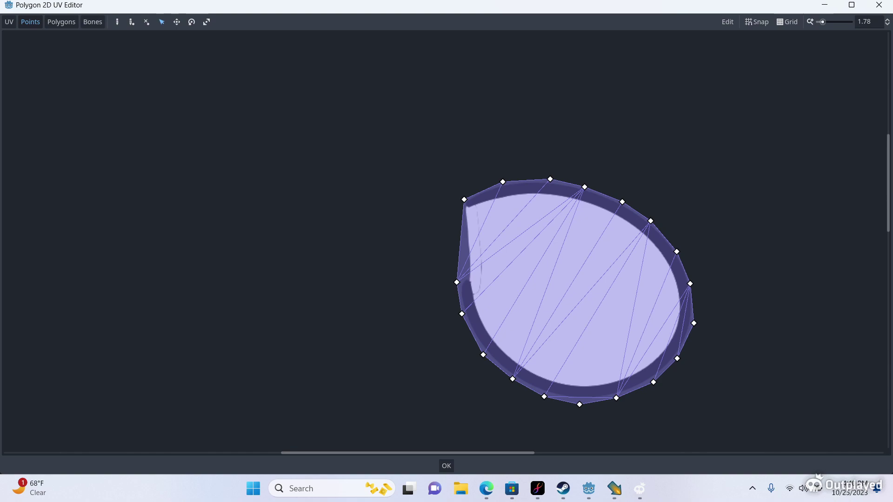
key(Escape)
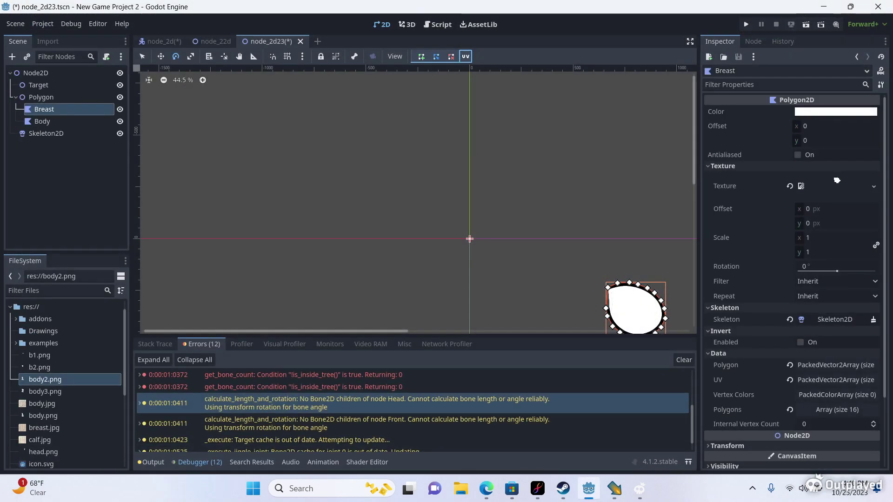
Trace the Body polygon in the UV editor with a closed outline of points around the whole torso and hips, and close the editor
click(61, 121)
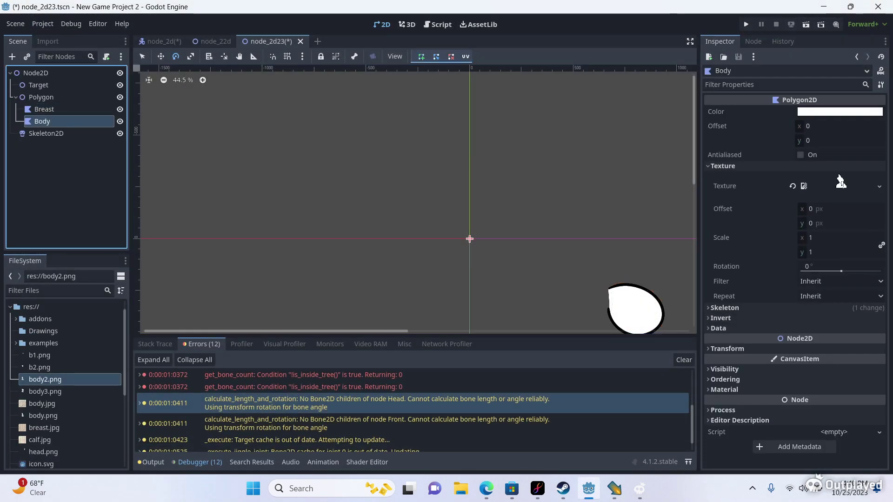
click(466, 56)
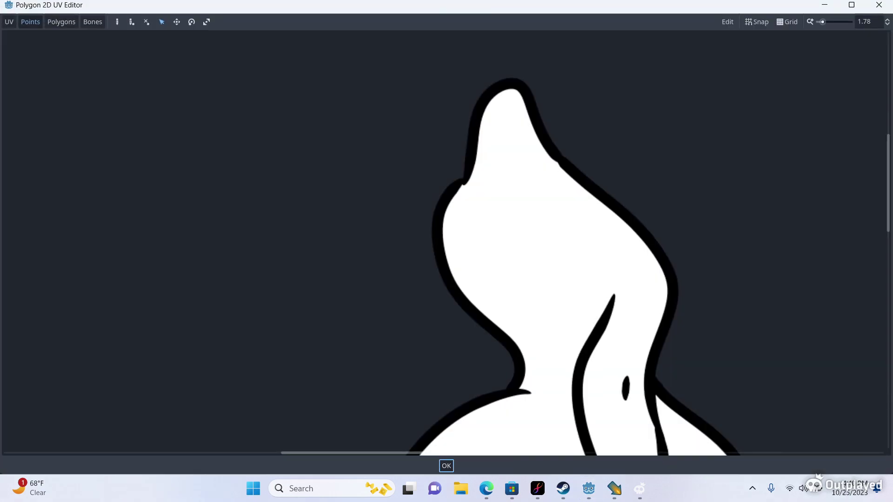
scroll(446, 243, down, 3)
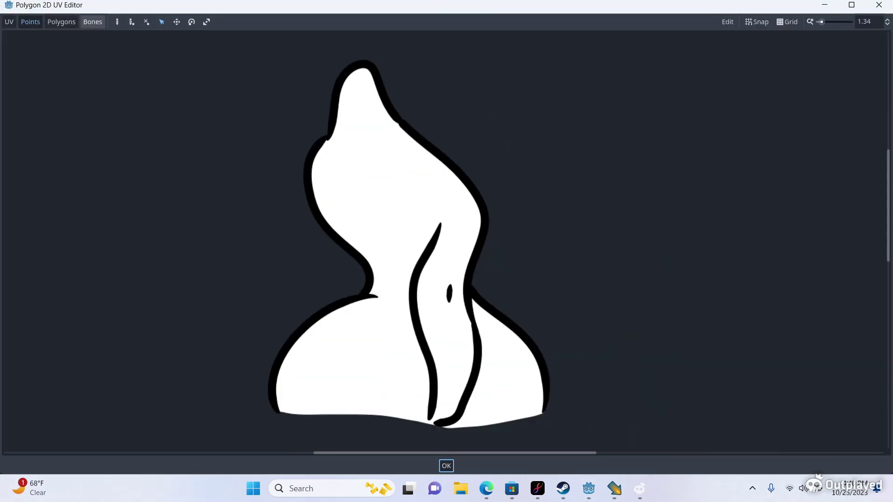
click(61, 22)
click(92, 22)
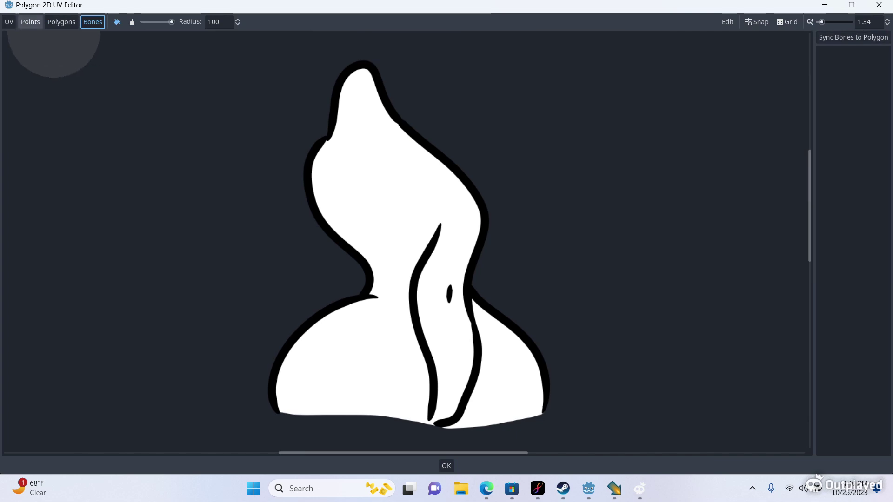
click(31, 21)
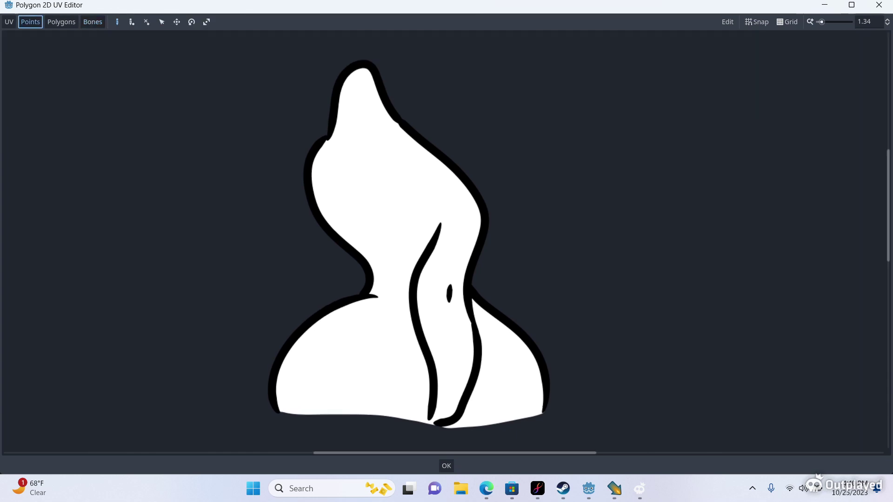
click(368, 53)
click(331, 73)
click(326, 127)
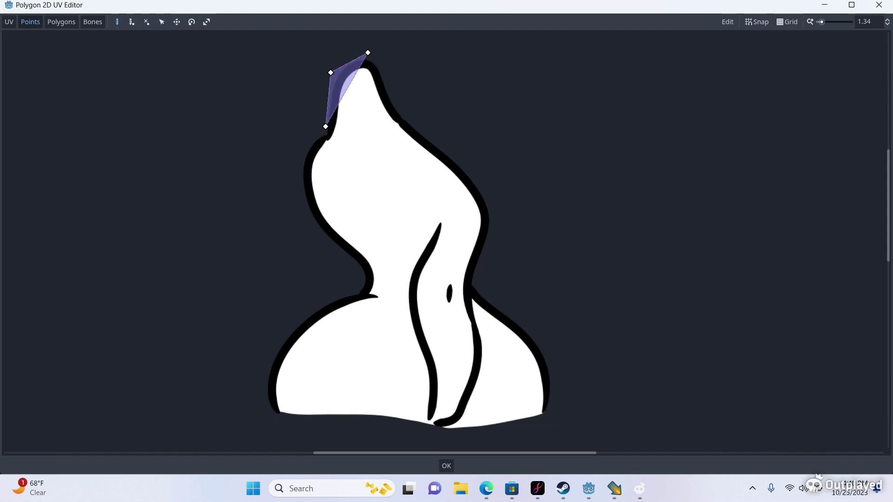
click(304, 154)
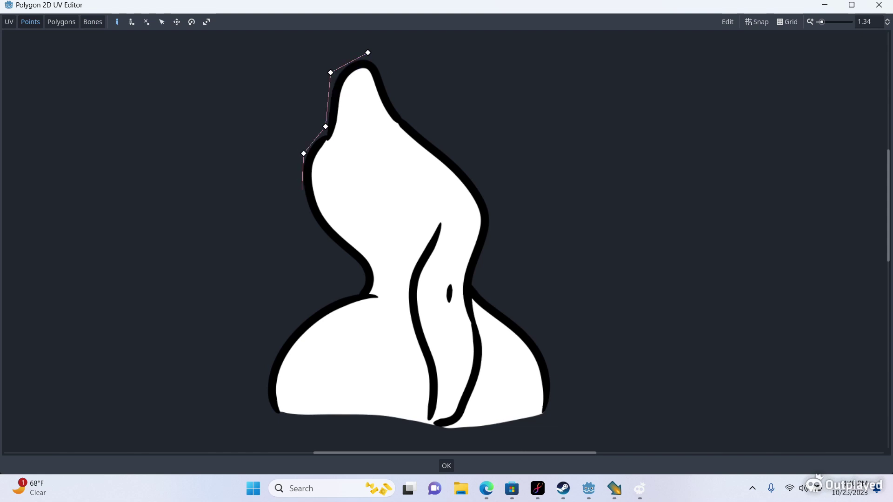
click(298, 191)
click(312, 226)
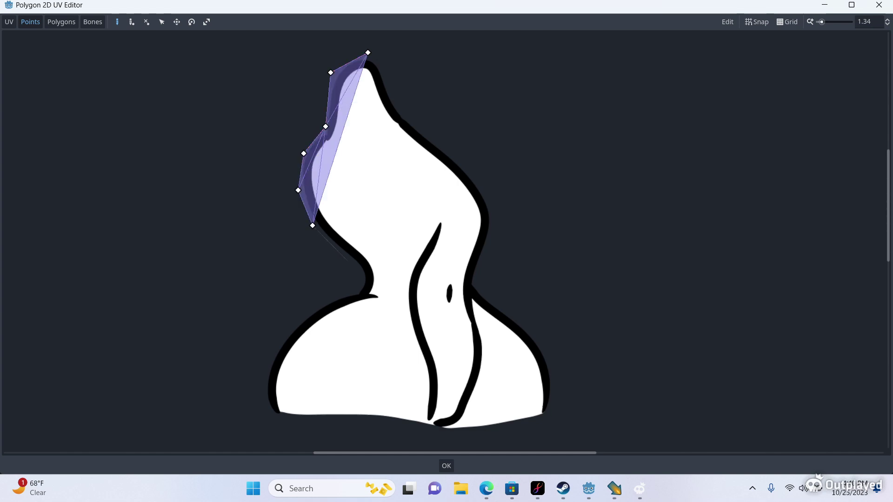
click(358, 266)
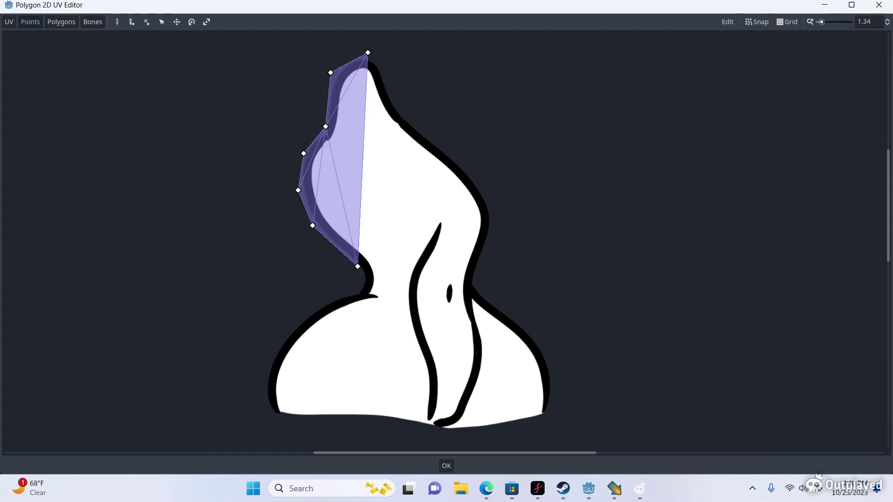
click(363, 277)
click(357, 290)
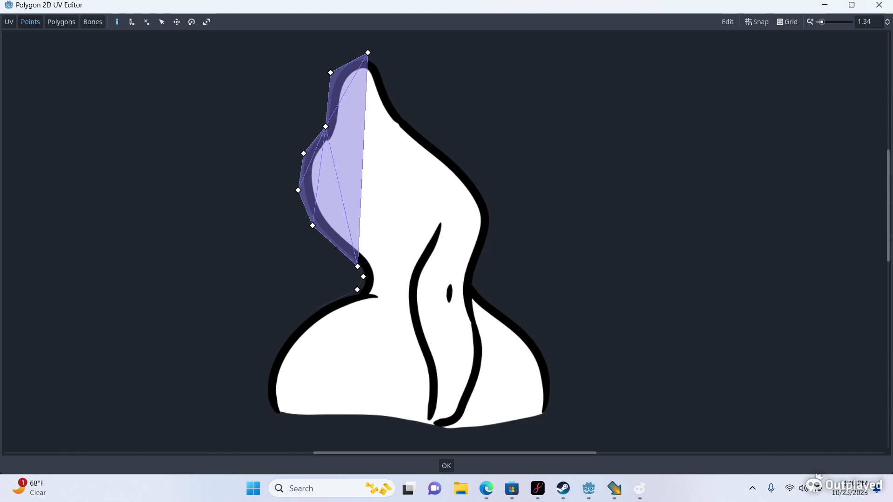
click(317, 308)
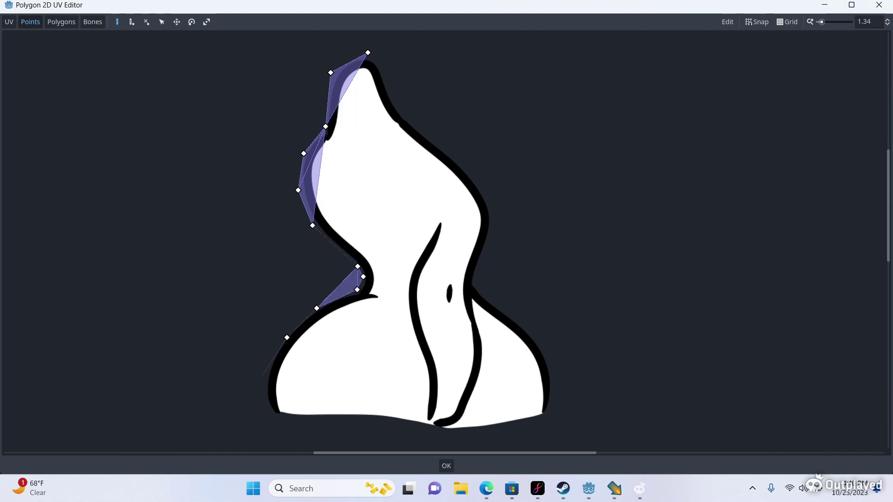
click(271, 360)
click(264, 397)
click(275, 419)
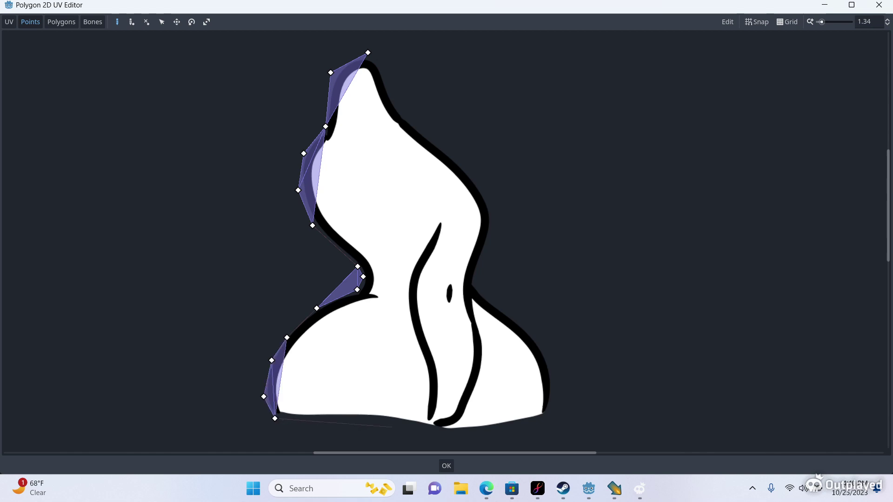
click(375, 424)
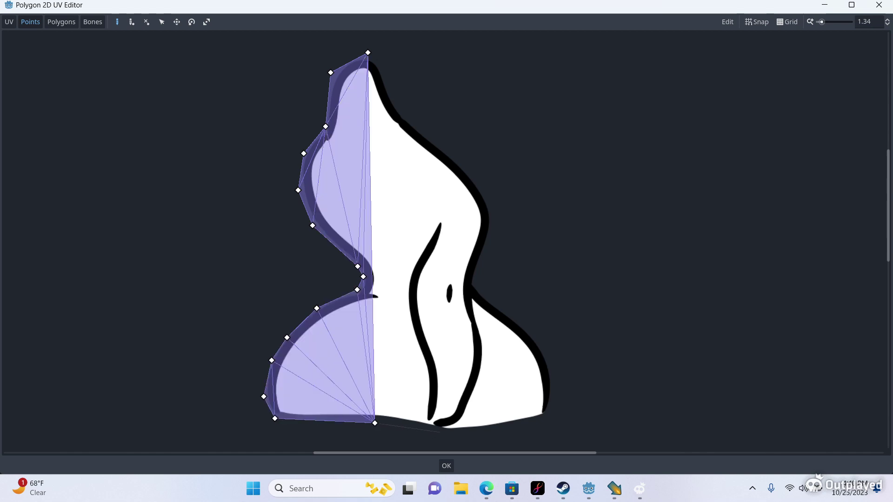
click(440, 432)
click(479, 430)
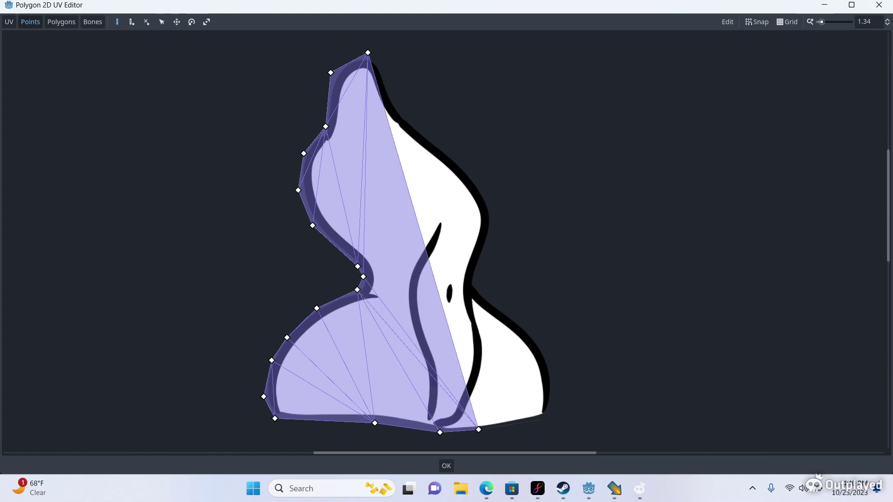
click(550, 416)
click(557, 372)
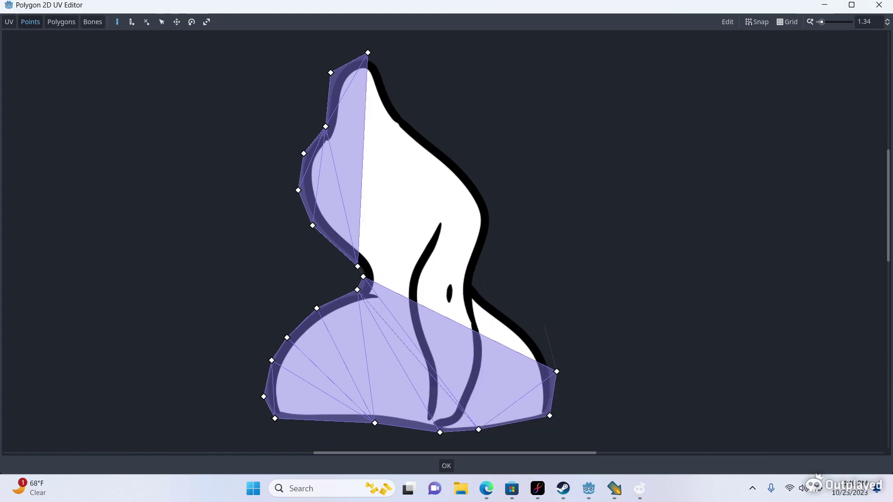
click(536, 329)
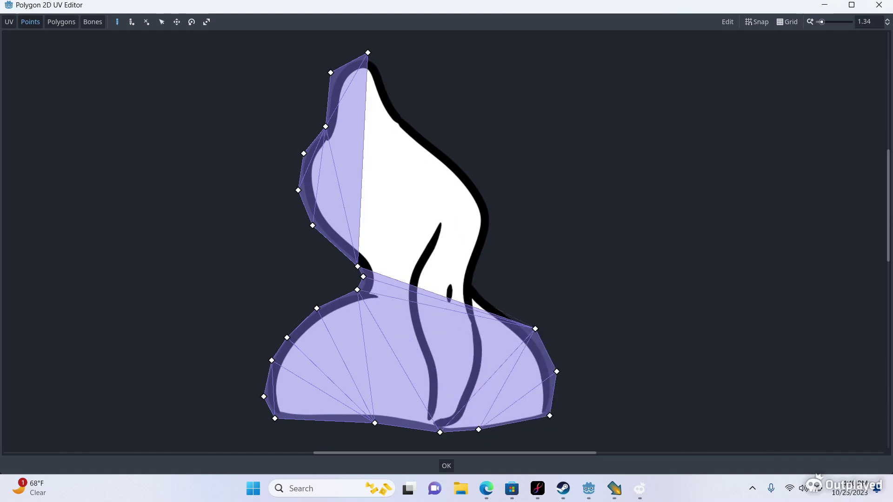
click(494, 301)
click(476, 282)
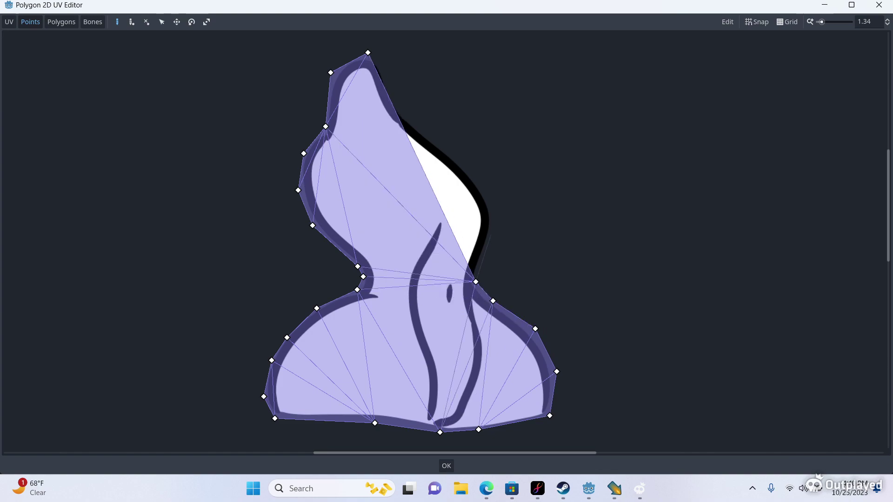
click(492, 228)
click(486, 193)
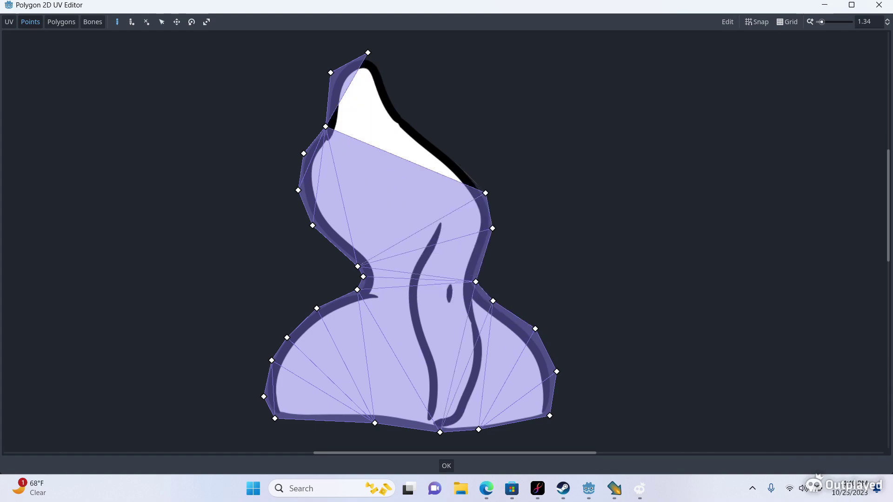
click(456, 159)
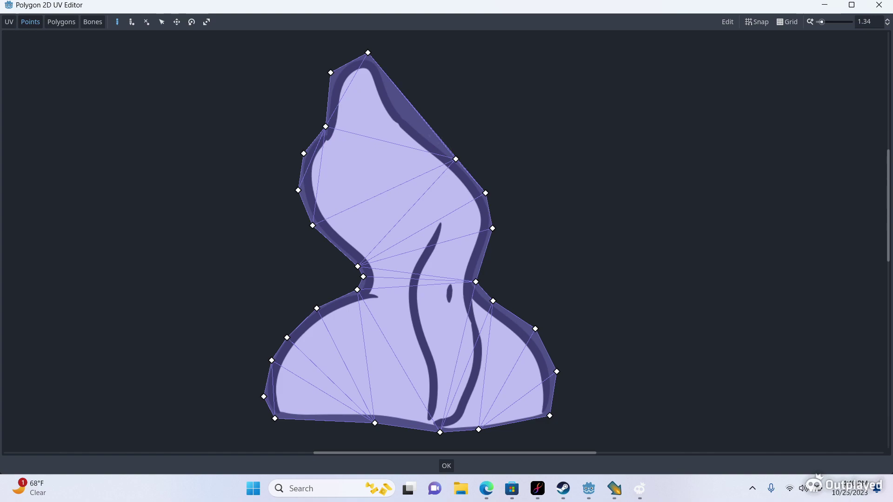
click(402, 115)
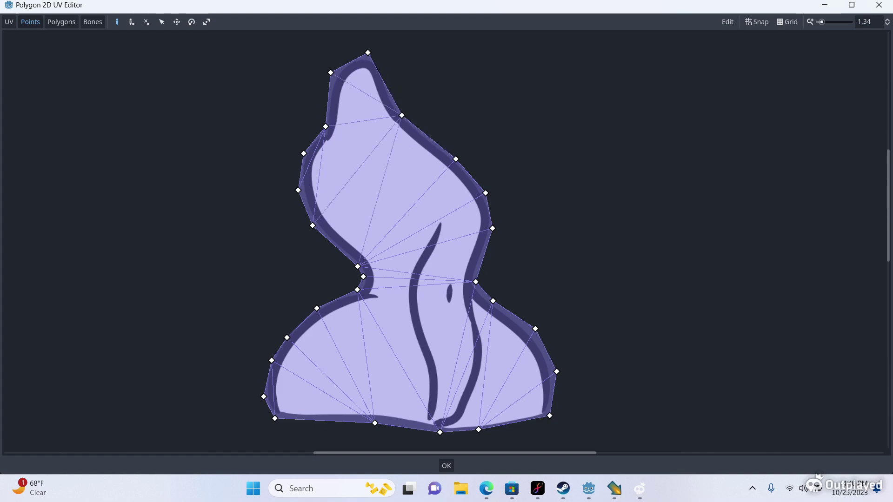
click(378, 55)
click(879, 4)
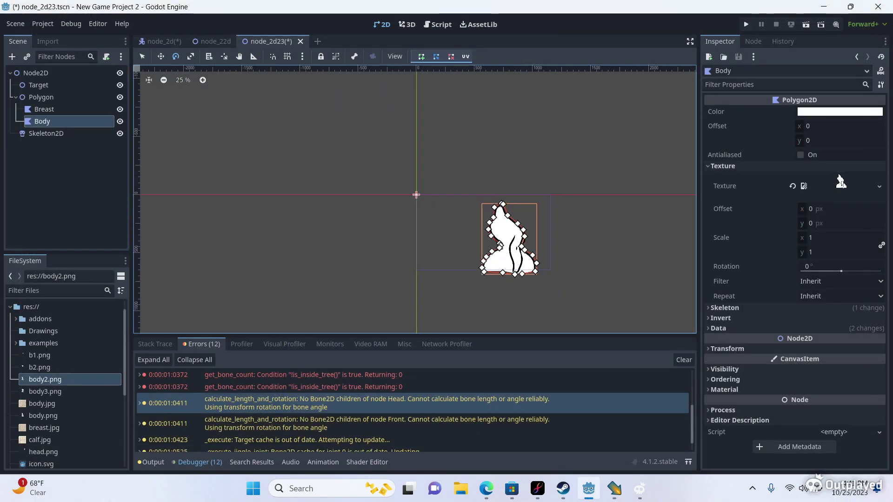
Reorder the Breast polygon below Body so it draws in front, and nudge it into place on the upper torso
scroll(528, 261, up, 4)
click(43, 109)
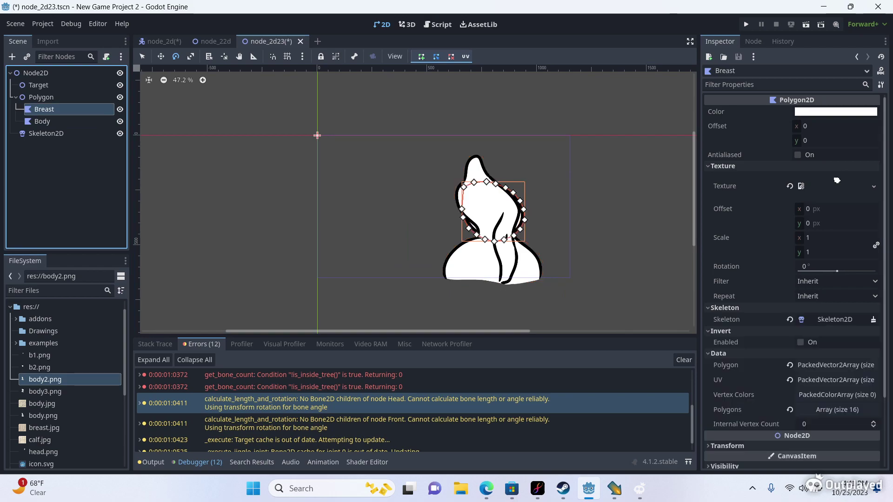
drag(45, 109, 66, 131)
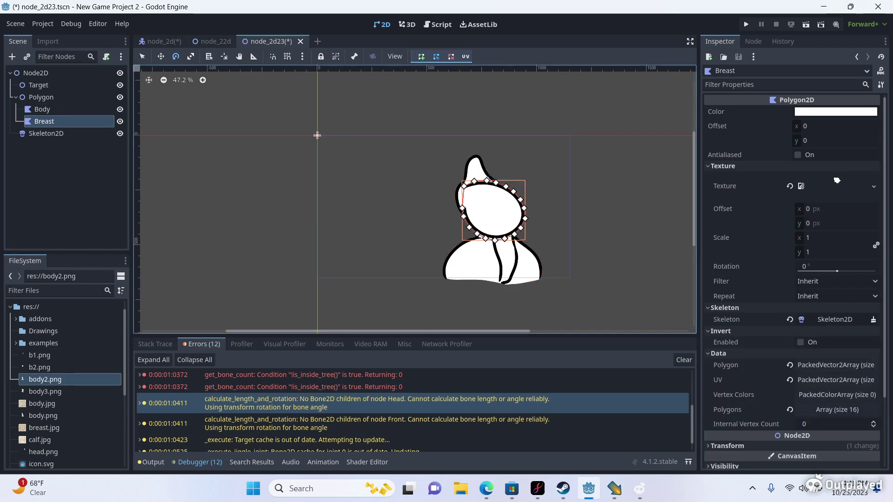
scroll(536, 220, up, 4)
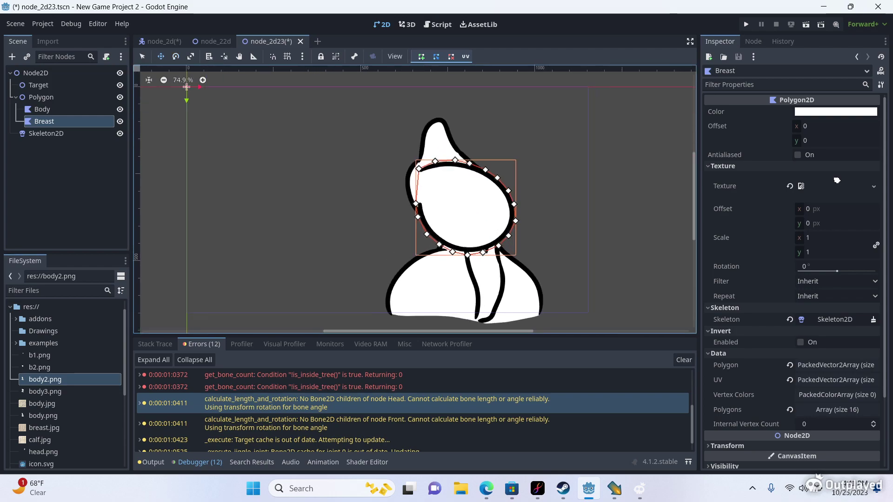
mouse_move(461, 206)
mouse_down()
mouse_move(487, 197)
mouse_move(474, 198)
mouse_up()
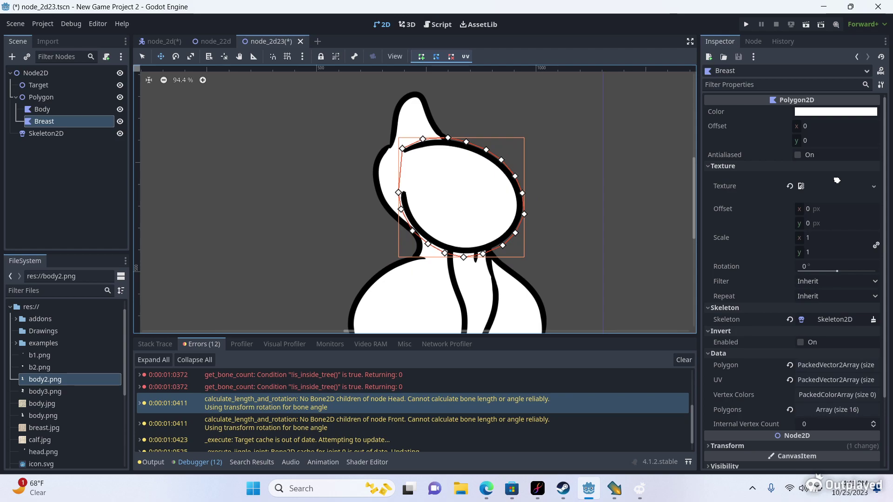
Add a copy of the Breast polygon under the Polygon node, place it before Body and name it BackBreast
click(41, 97)
key(ctrl+v)
drag(50, 133, 52, 107)
double_click(51, 110)
text(Bak)
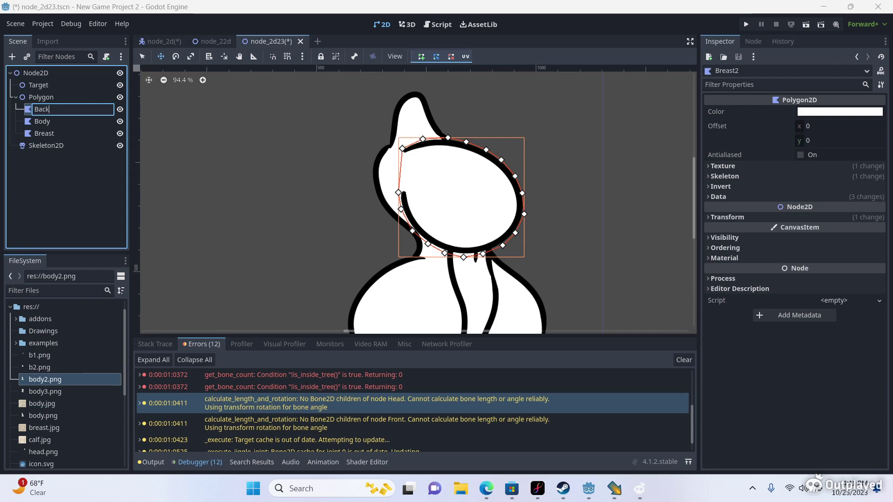
text(kBreast)
key(Return)
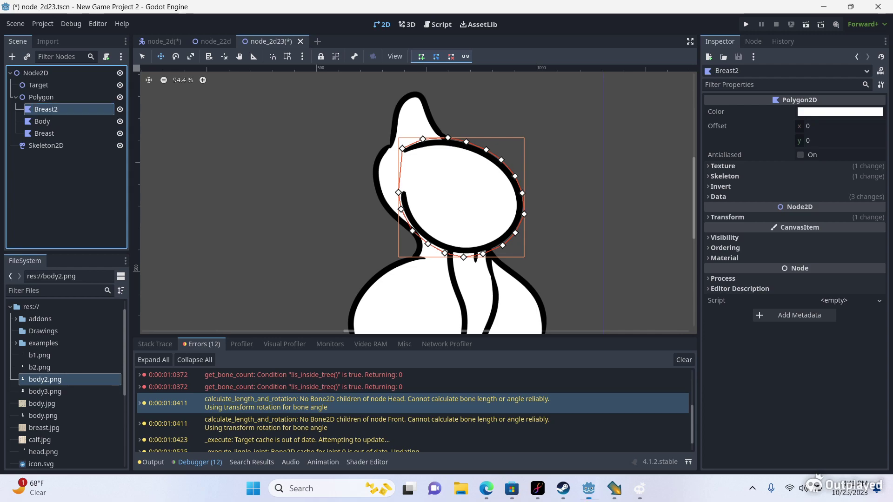
Rename the original Breast polygon as FrontBreast
key(Down)
key(Down)
key(F2)
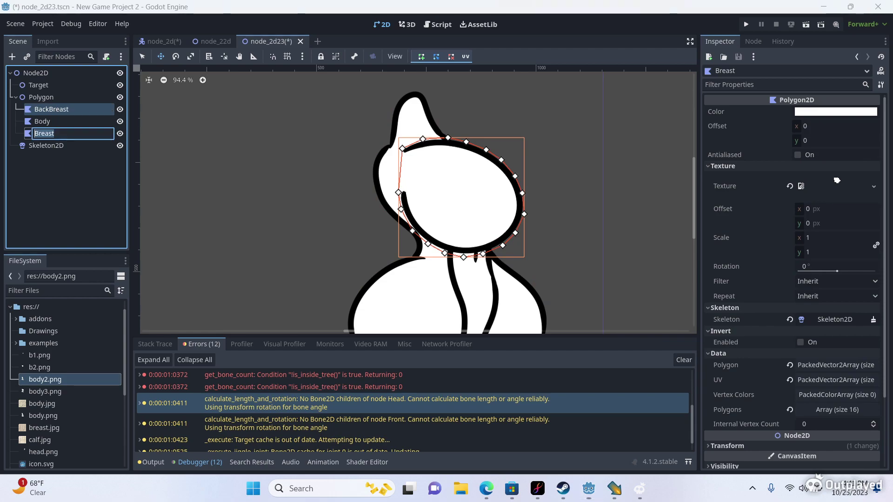
text(Front)
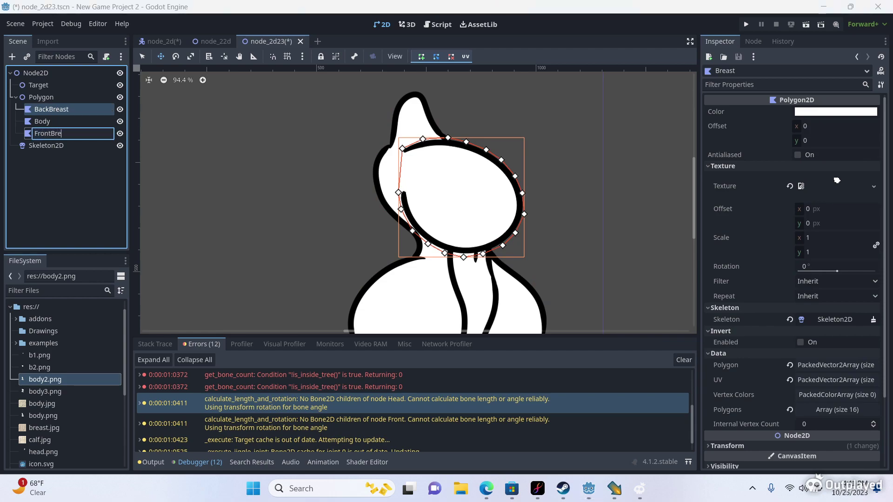
text(Breast)
key(Return)
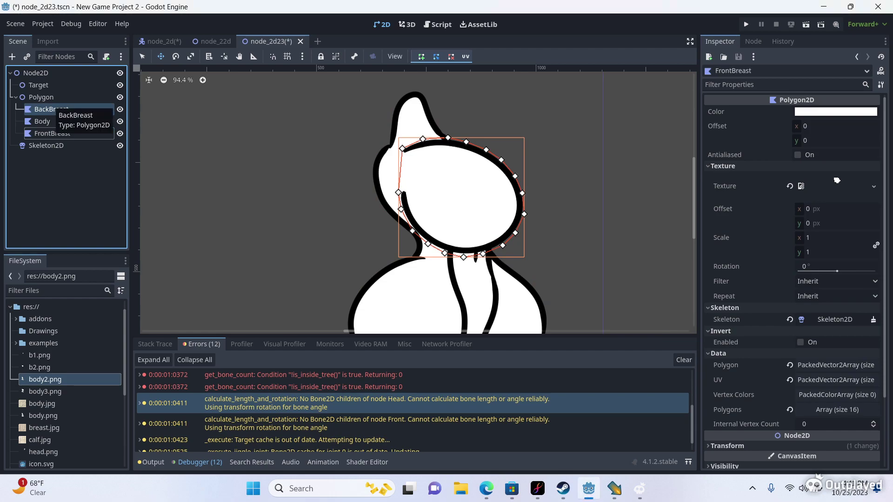
Reorder the BackBreast polygon between Body and FrontBreast, checking the layering by hiding FrontBreast and showing it again
key(Up)
key(Down)
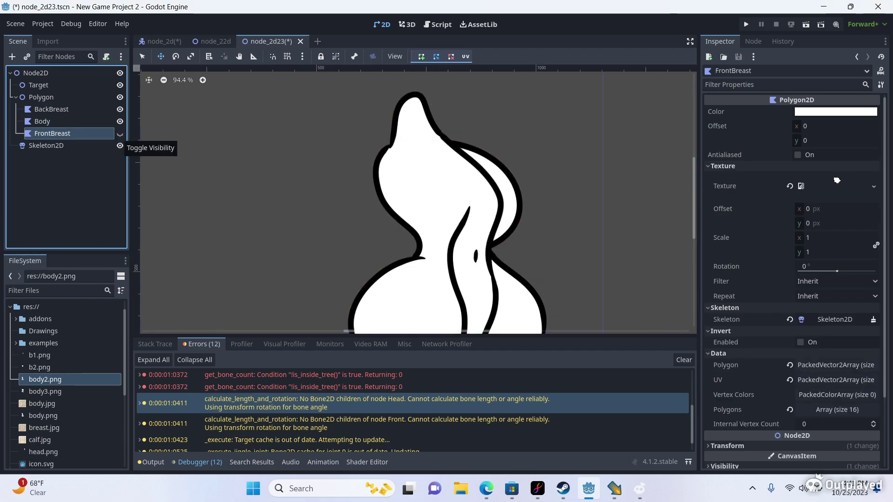
drag(70, 110, 83, 127)
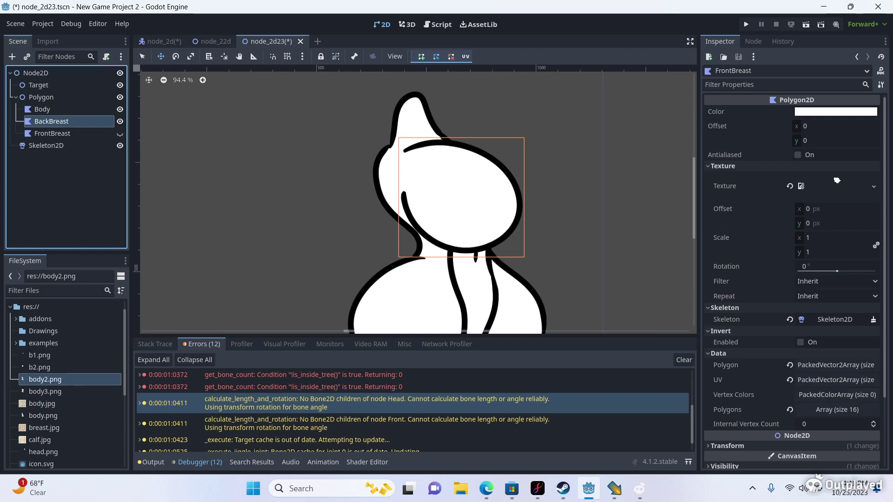
click(70, 121)
click(120, 134)
click(120, 133)
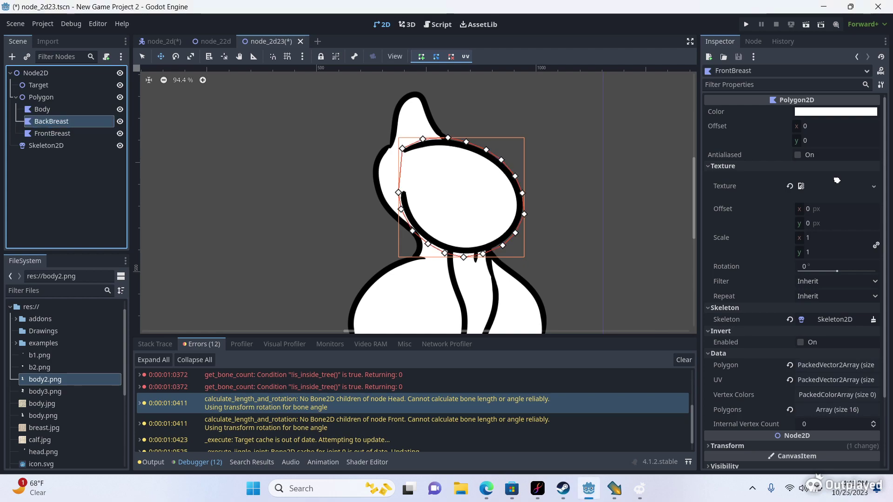
Shift the BackBreast polygon horizontally so that it sticks out past FrontBreast's outer edge
click(70, 122)
click(69, 134)
click(70, 134)
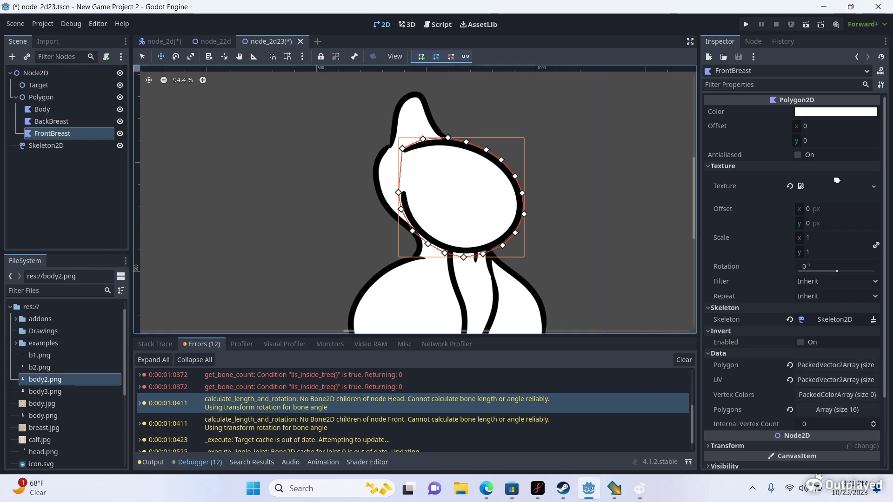
key(Up)
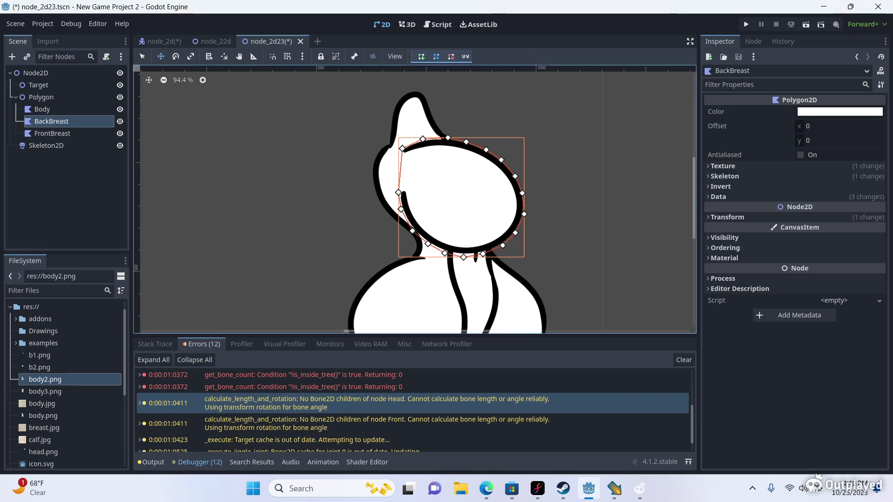
drag(461, 196, 519, 196)
click(120, 133)
click(120, 134)
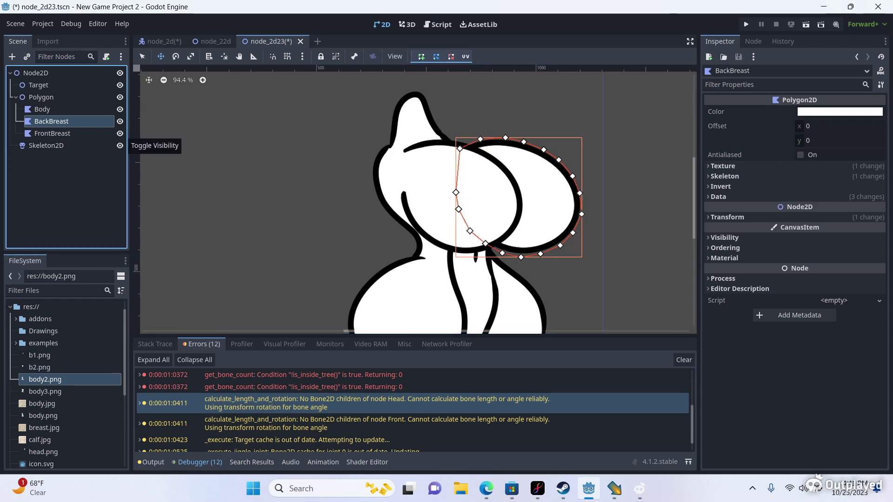
Add a Bone2D node as a child of Skeleton2D
click(42, 108)
click(16, 97)
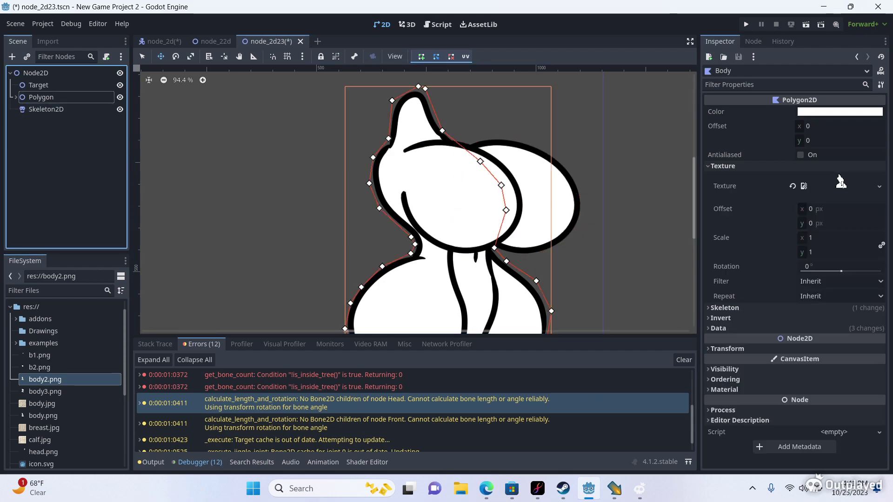
key(Down)
right_click(59, 109)
click(93, 117)
text(bone)
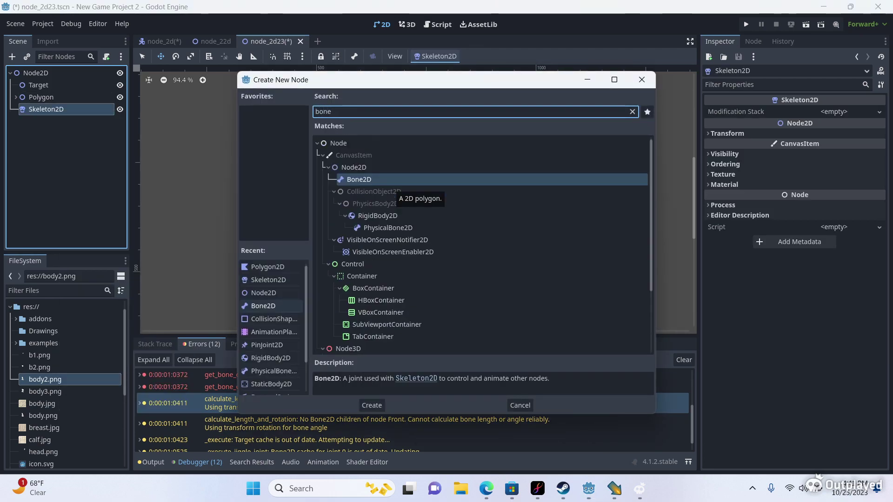
key(Return)
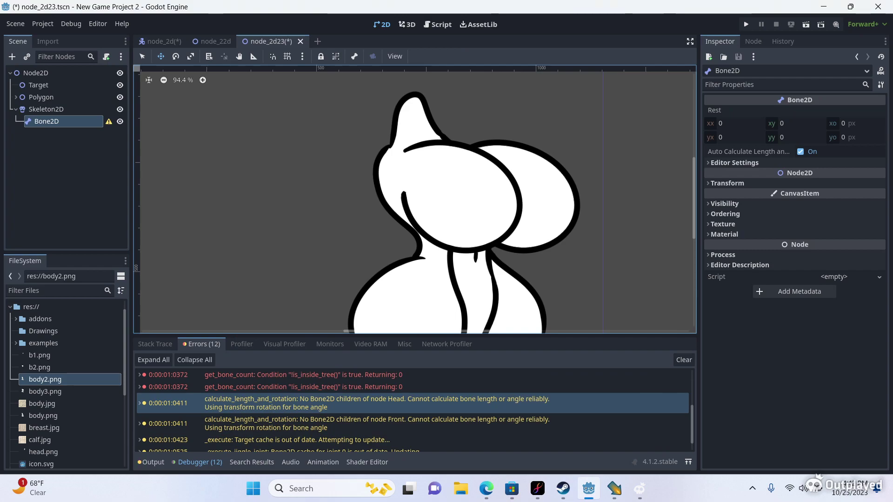
Move the Body, BackBreast and FrontBreast polygons together so the body's base centre sits on the scene origin
scroll(377, 112, down, 6)
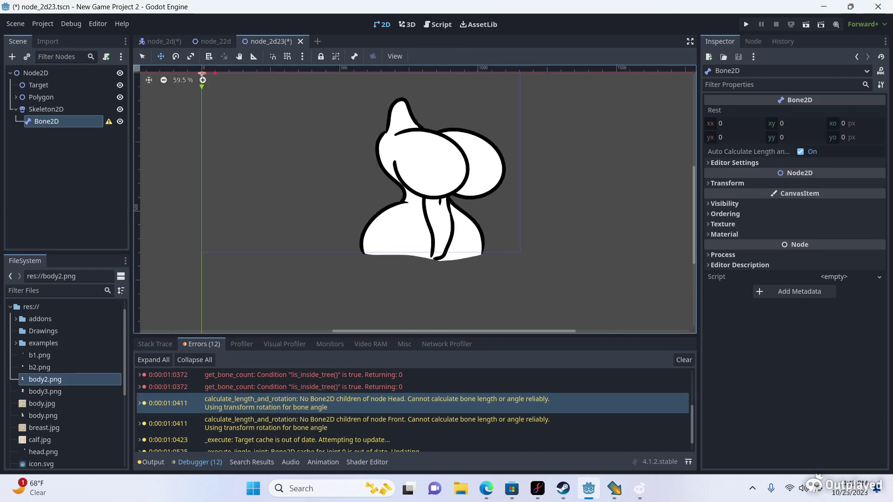
scroll(402, 217, down, 1)
click(42, 97)
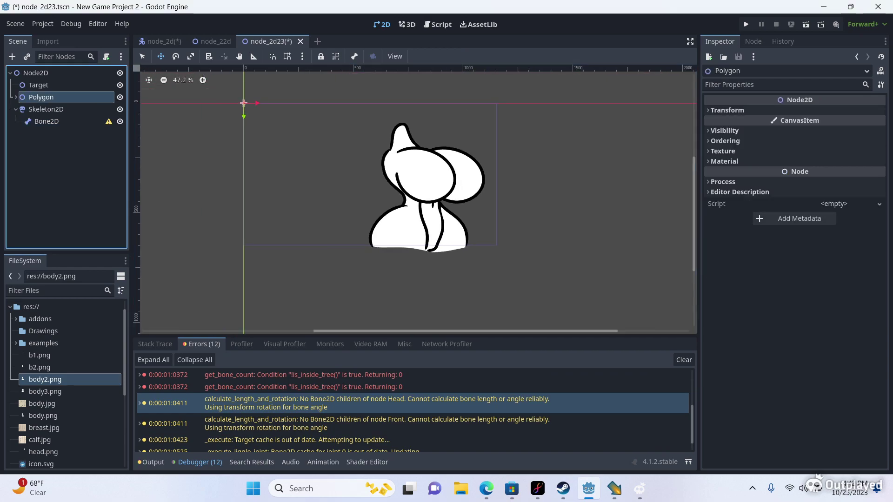
click(15, 96)
click(42, 109)
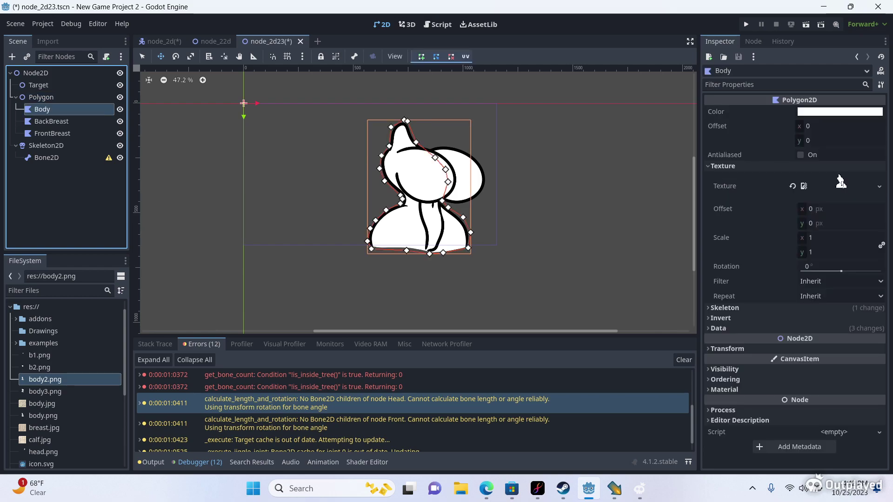
shift+click(52, 133)
scroll(526, 239, down, 8)
scroll(374, 168, up, 7)
drag(502, 254, 326, 112)
scroll(408, 212, down, 11)
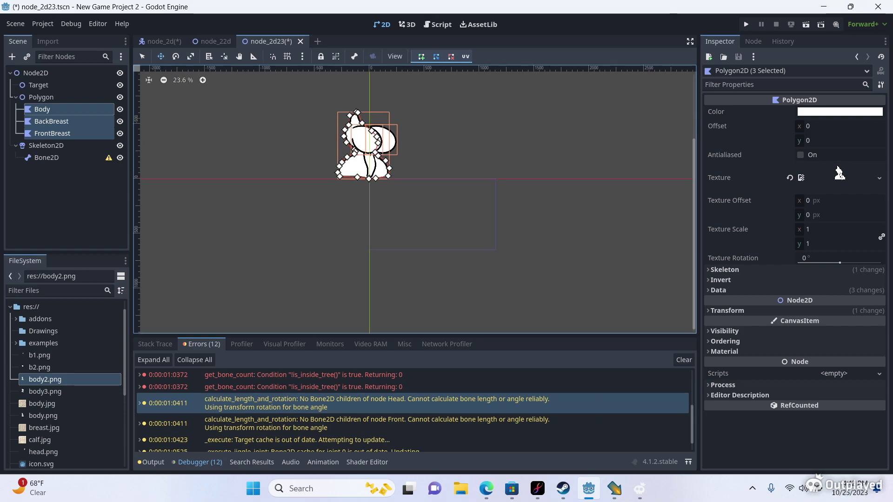
scroll(373, 96, up, 14)
scroll(349, 206, up, 2)
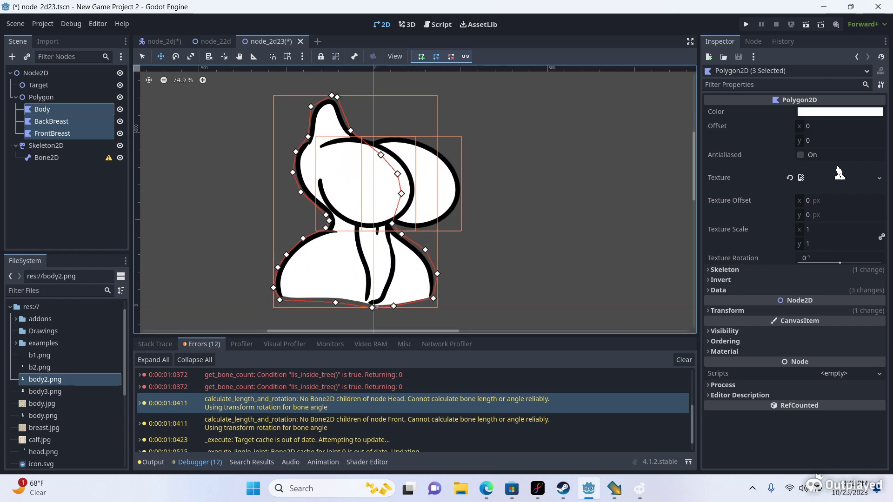
Check where the three polygons and the new bone sit relative to the scene origin
click(52, 134)
click(51, 121)
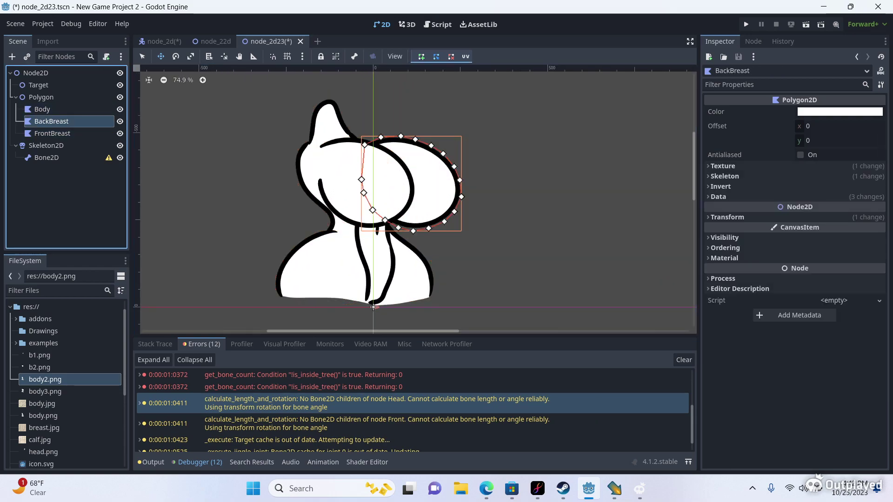
click(42, 110)
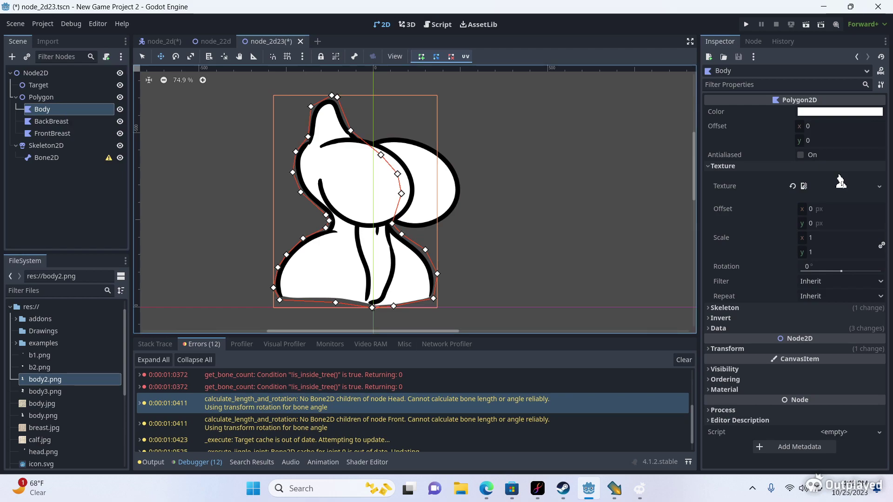
click(46, 158)
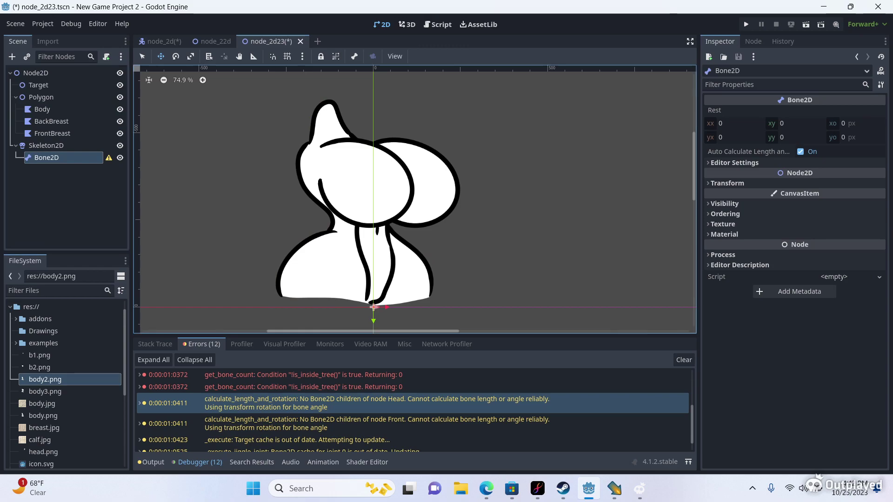
click(373, 307)
click(373, 307)
click(373, 307)
click(373, 308)
click(51, 121)
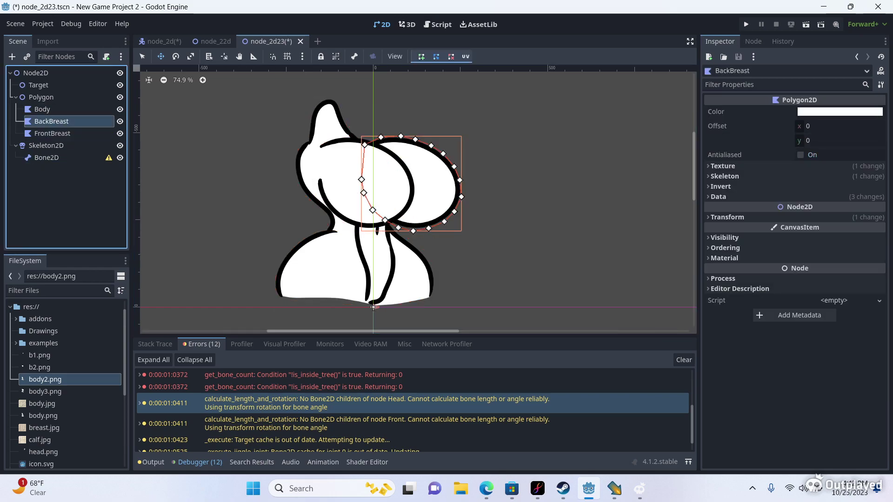
click(51, 133)
Rename the bone as Hip and paste a copy of it as its child, named Chest
click(47, 158)
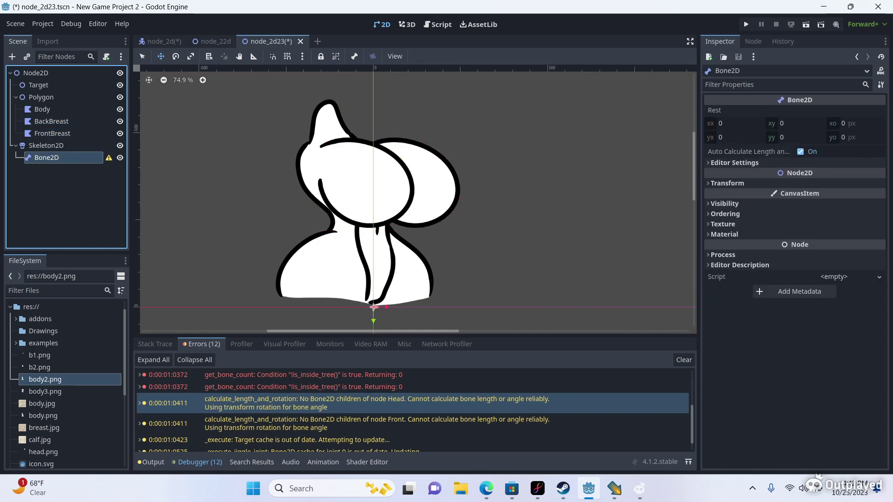
key(F2)
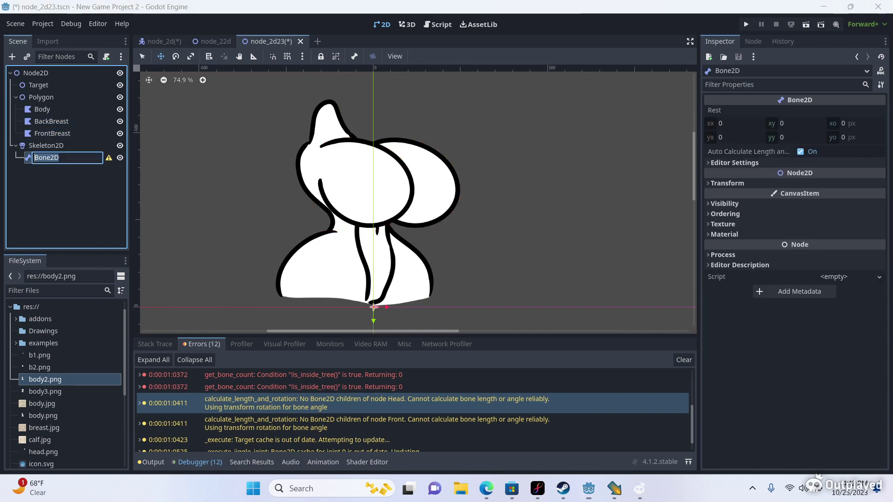
text(Hip)
key(Return)
key(ctrl+c)
key(ctrl+v)
key(F2)
text(Che)
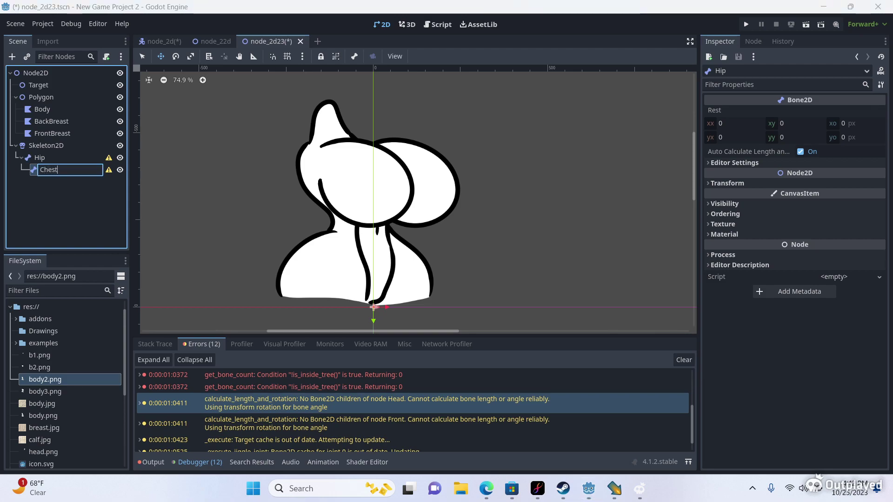
key(Return)
Copy the Chest bone as its own child and name the copy FrontBreast
key(ctrl+c)
key(ctrl+v)
key(F2)
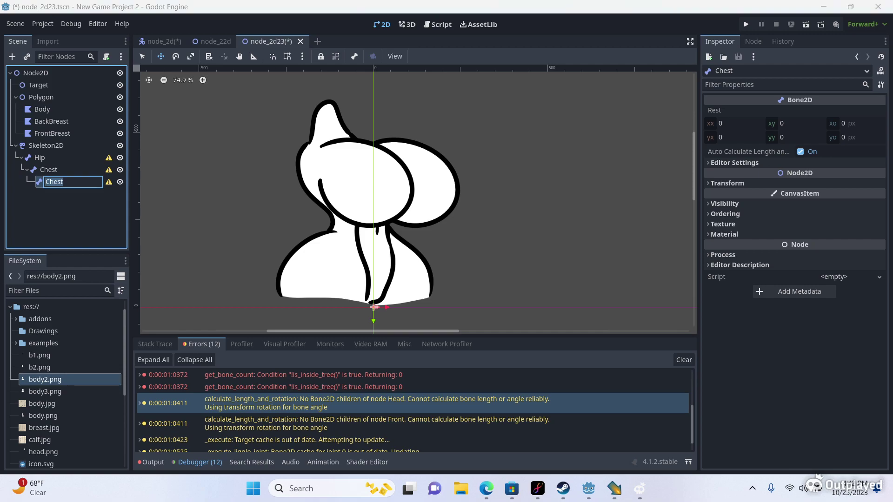
text(FrontBreast)
key(Return)
Copy the FrontBreast bone as its own child and name the copy Middle
key(ctrl+c)
key(ctrl+v)
key(F2)
text(Front)
key(Return)
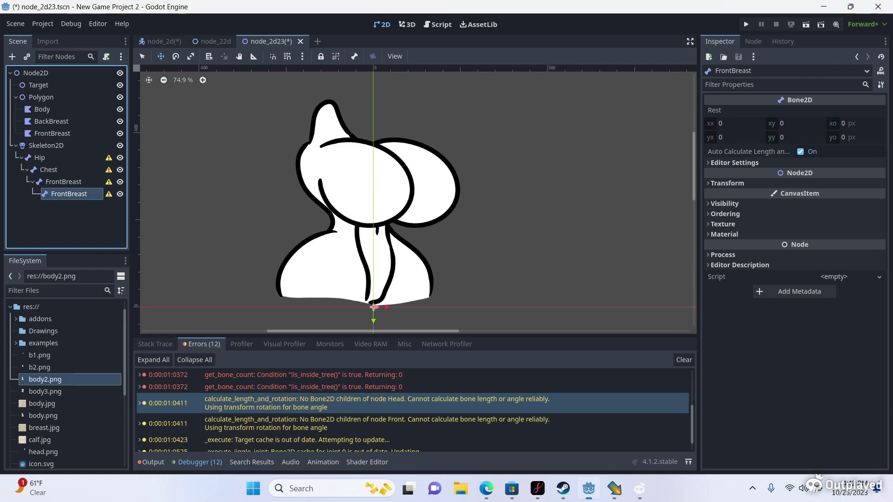
key(F2)
click(59, 194)
key(BackSpace)
key(Return)
Copy the Middle bone as its own child, name the copy Lower, and select the Hip bone
key(ctrl+c)
key(ctrl+v)
key(F2)
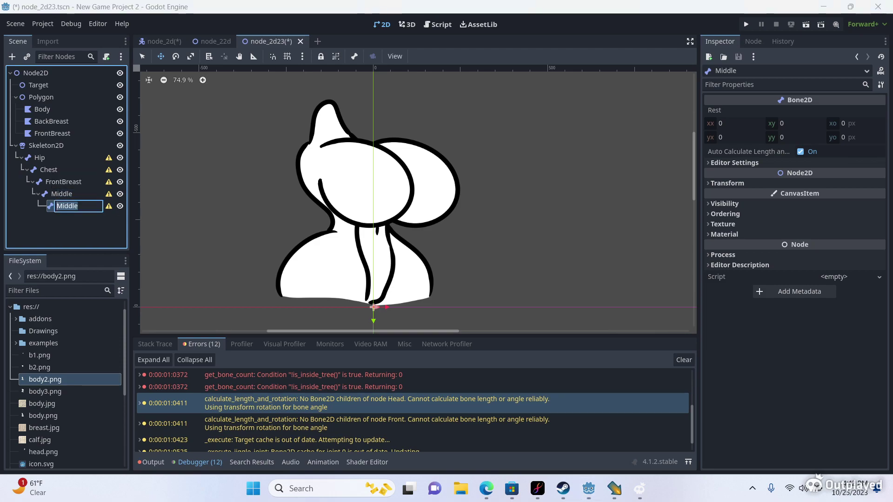
text(Lower)
key(Return)
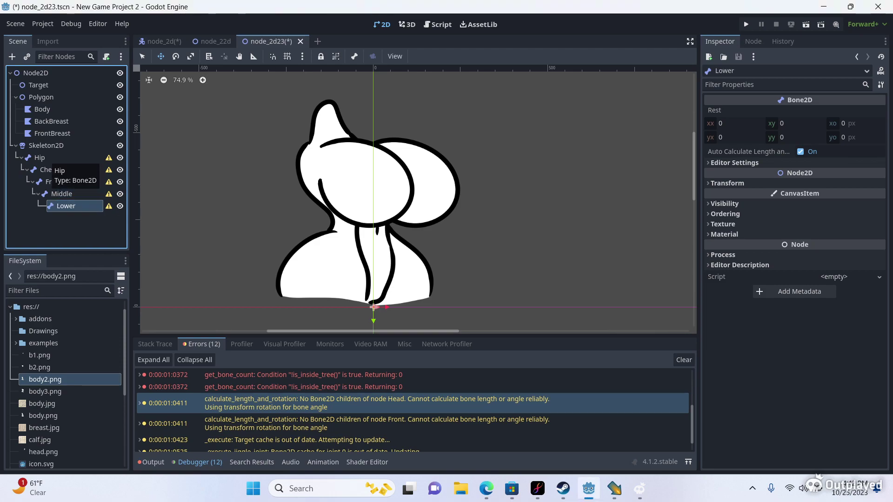
click(48, 169)
click(40, 158)
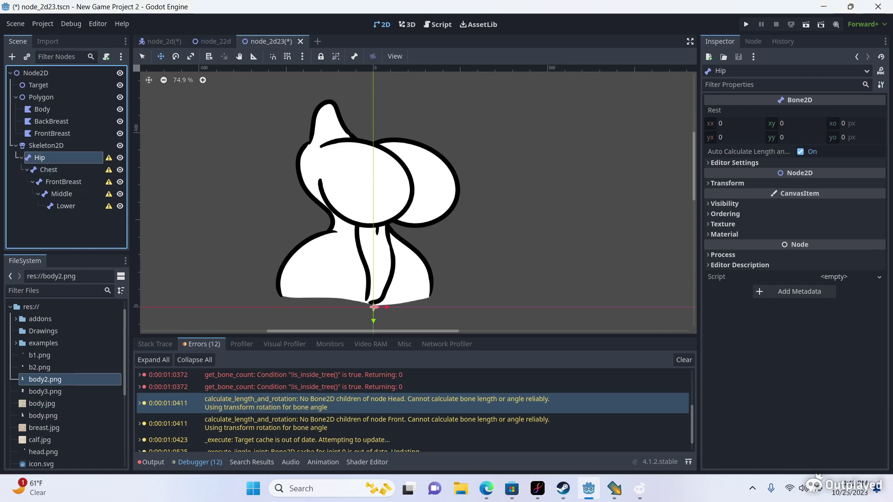
Place the Hip bone at the torso's base and the Chest bone at mid-torso, and collapse the FrontBreast branch
drag(373, 307, 353, 246)
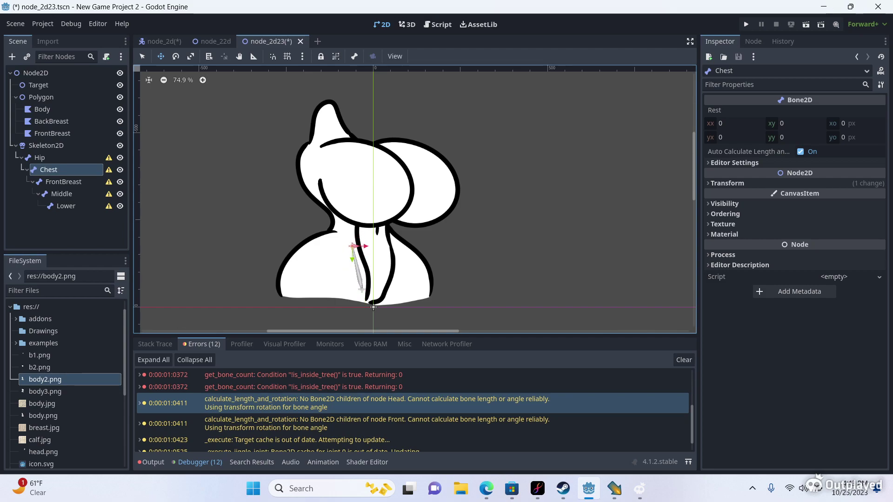
click(32, 181)
right_click(48, 170)
click(70, 176)
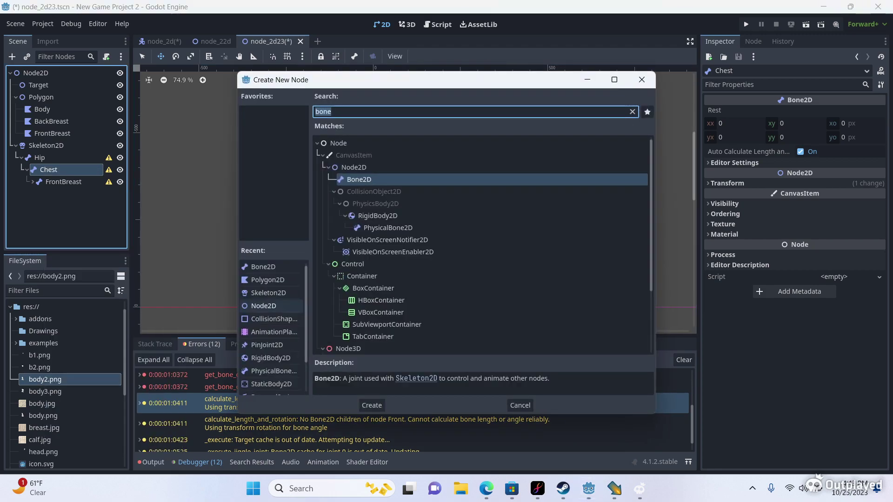
text(neck)
key(BackSpace)
key(BackSpace)
key(BackSpace)
key(BackSpace)
key(Escape)
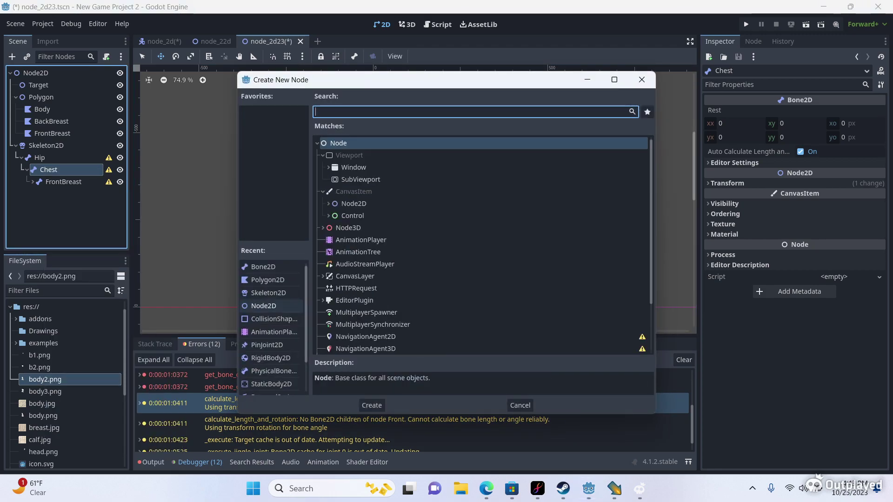
Paste a copy of the bone as a child of Chest, name it Neck, and place it near the tip of the neck
key(ctrl+v)
key(F2)
text(Neck)
key(Return)
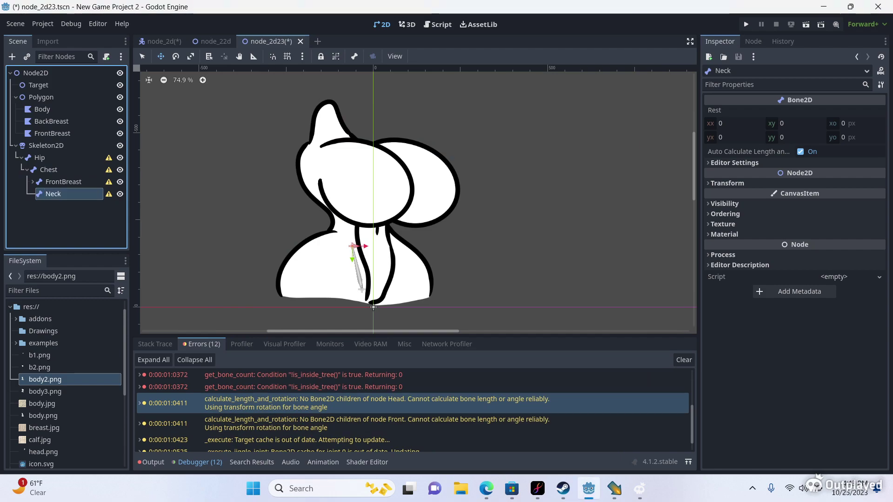
drag(353, 246, 328, 115)
Move the FrontBreast bone with its child bones to the inner edge of the front breast, beside its outline's open end
click(63, 182)
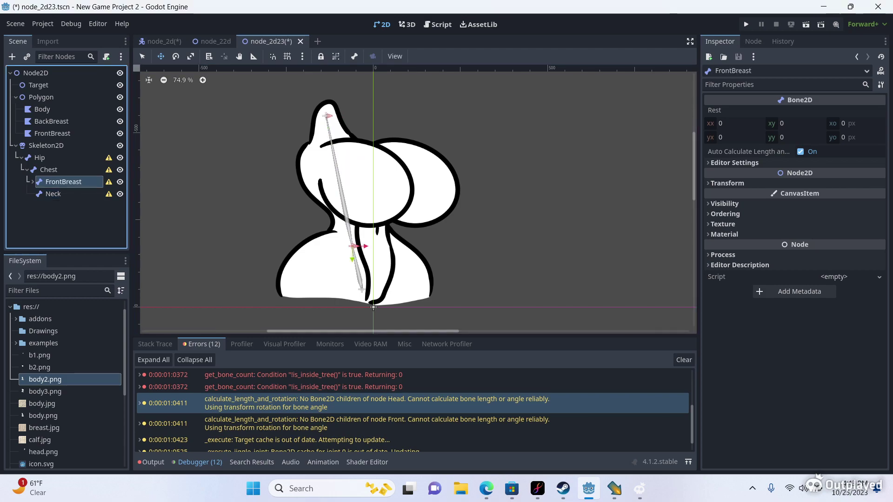
double_click(39, 181)
click(33, 182)
click(62, 194)
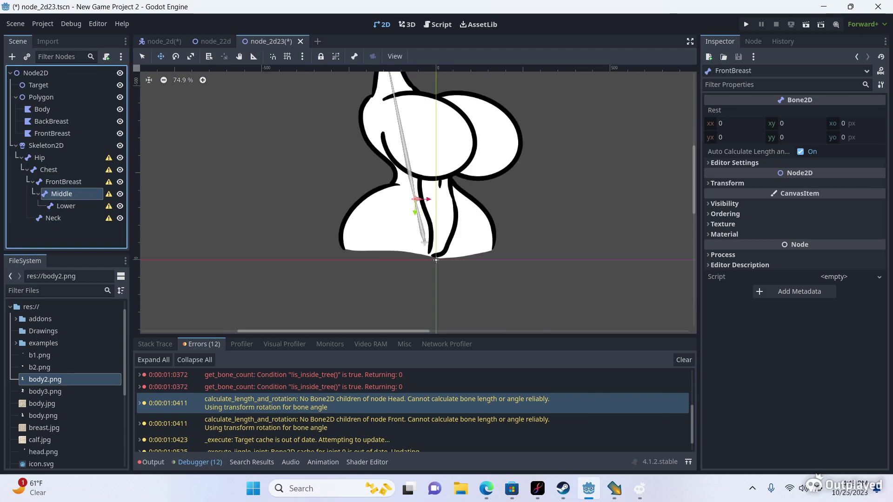
scroll(416, 140, down, 3)
scroll(416, 93, up, 7)
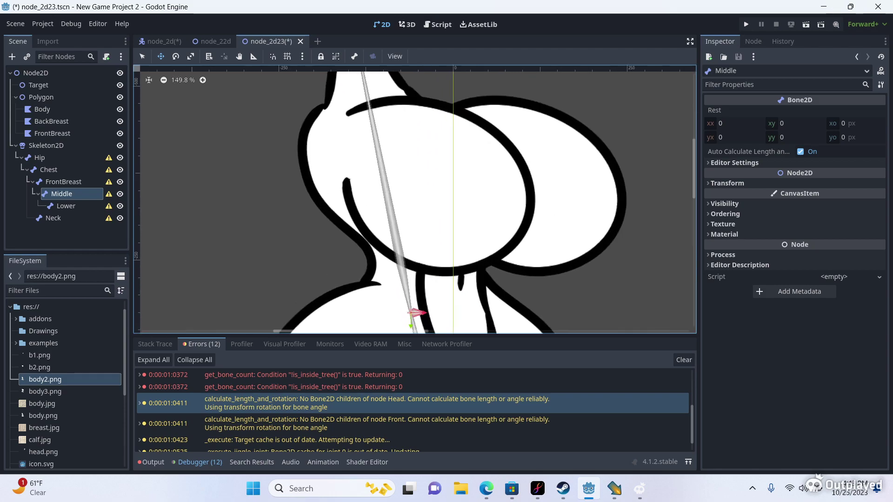
click(63, 182)
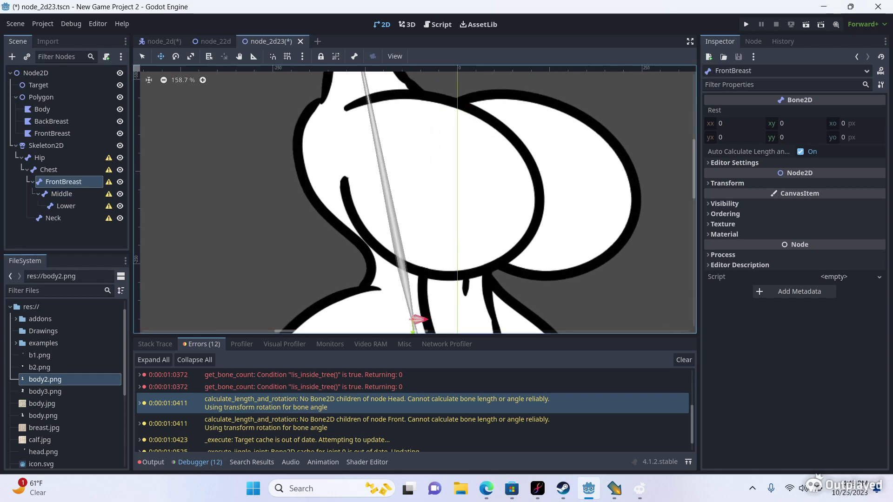
drag(416, 319, 364, 165)
Try a manual length and bone angle on FrontBreast, and restore its automatic length and angle calculation
click(801, 151)
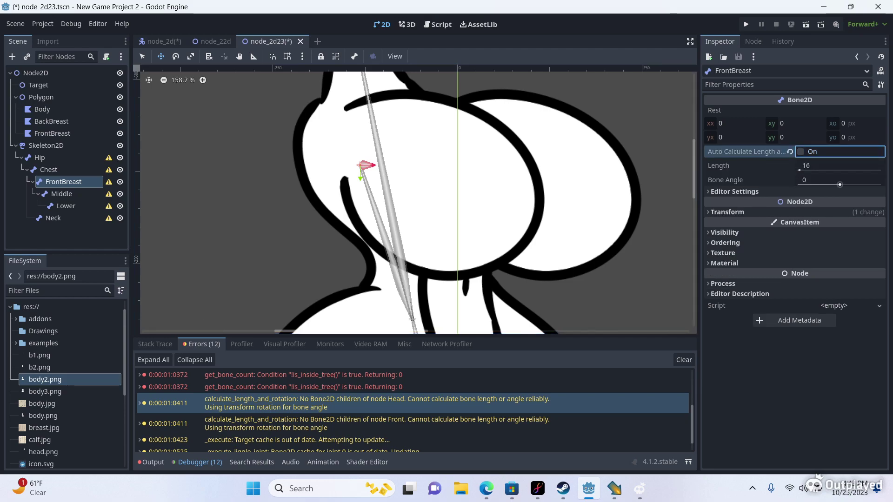
mouse_move(840, 185)
mouse_down()
mouse_move(829, 185)
mouse_move(854, 185)
mouse_up()
click(801, 151)
click(800, 152)
click(801, 151)
click(801, 151)
drag(800, 170, 826, 170)
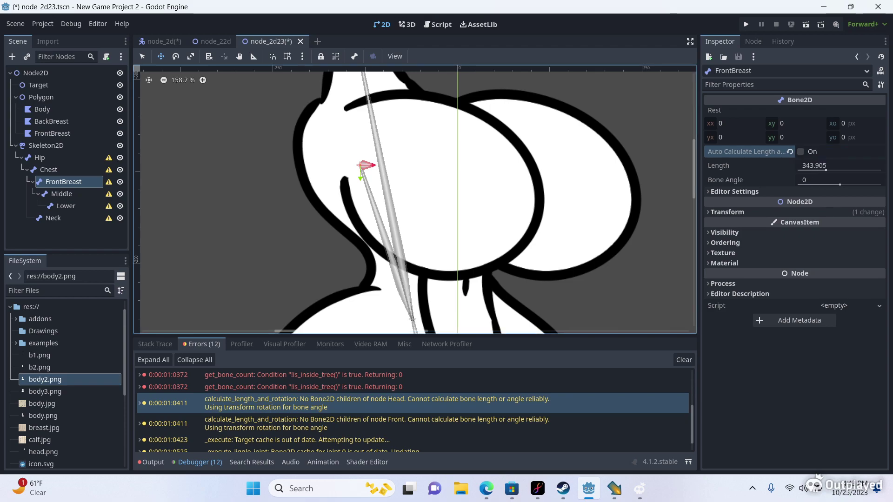
click(801, 151)
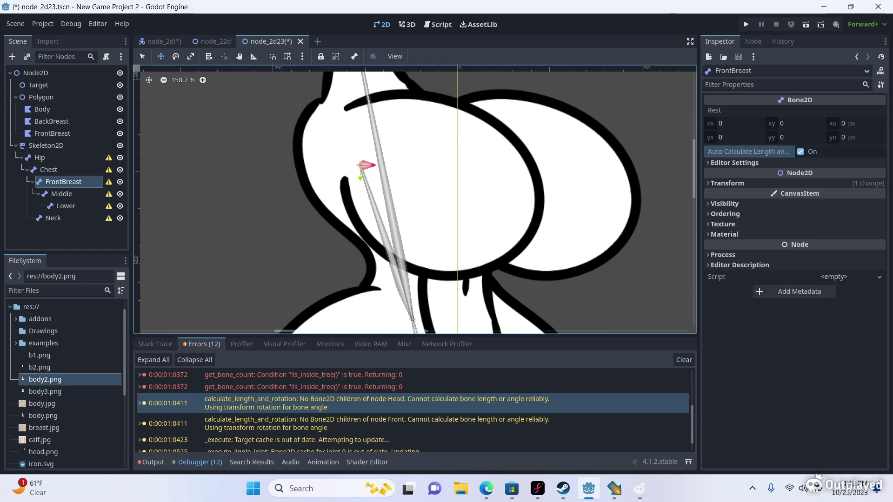
Place the Middle and Lower bones inside the front breast, with Lower near its centre and Middle halfway from FrontBreast
click(61, 194)
click(66, 205)
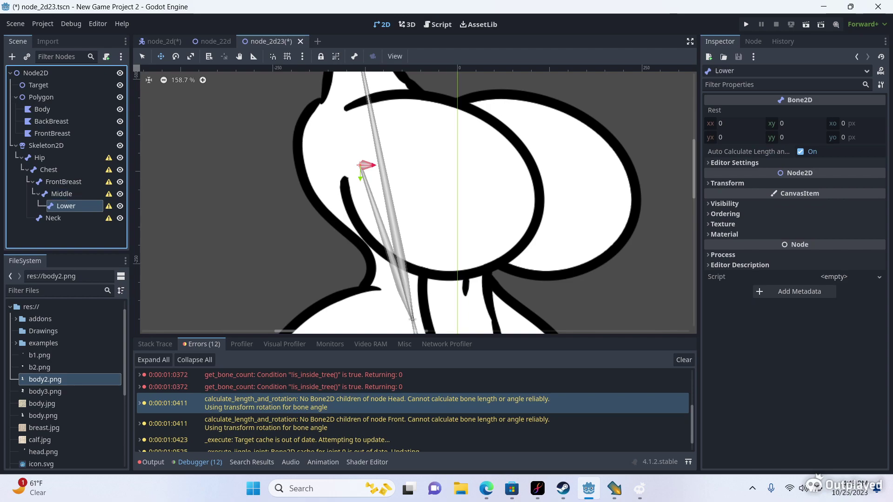
drag(360, 165, 453, 202)
Disable automatic length and angle calculation for the Lower bone, giving it a length of about 96 and an angle of about 24
click(66, 206)
click(801, 151)
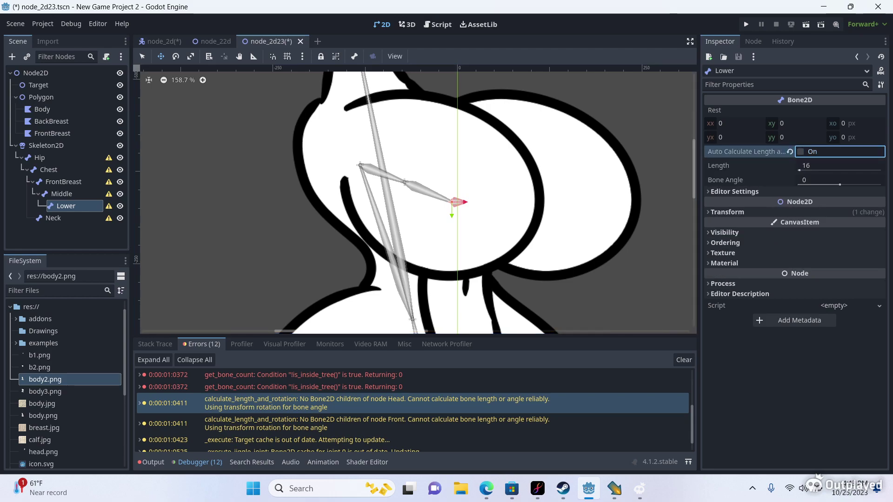
drag(800, 170, 807, 170)
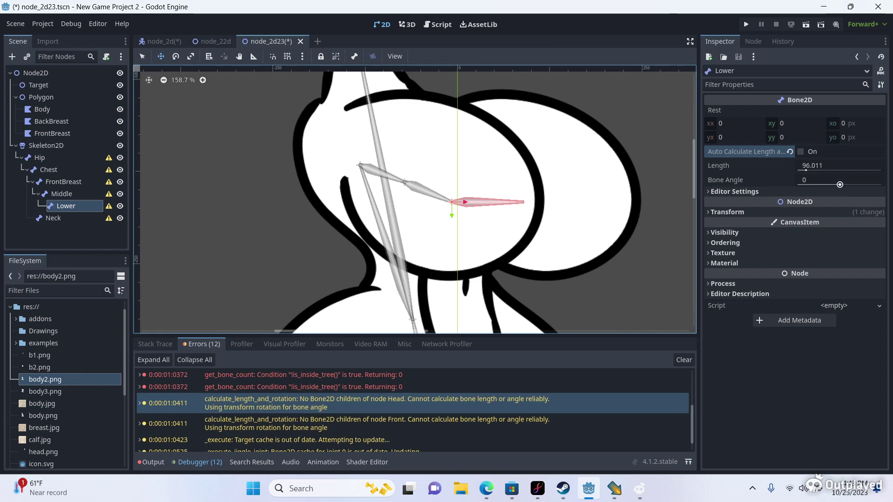
drag(840, 185, 843, 185)
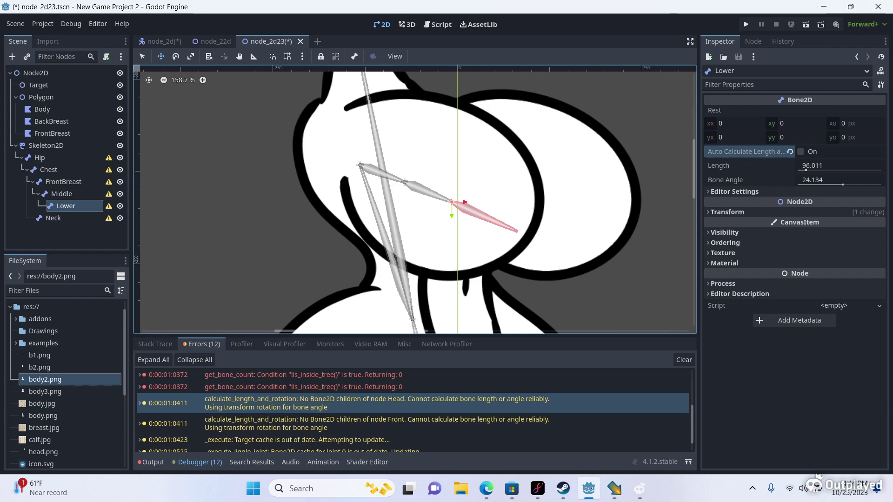
Nudge the Middle and Lower bones slightly outward so the breast's bone chain is evenly spaced
click(63, 182)
click(61, 193)
drag(405, 182, 410, 183)
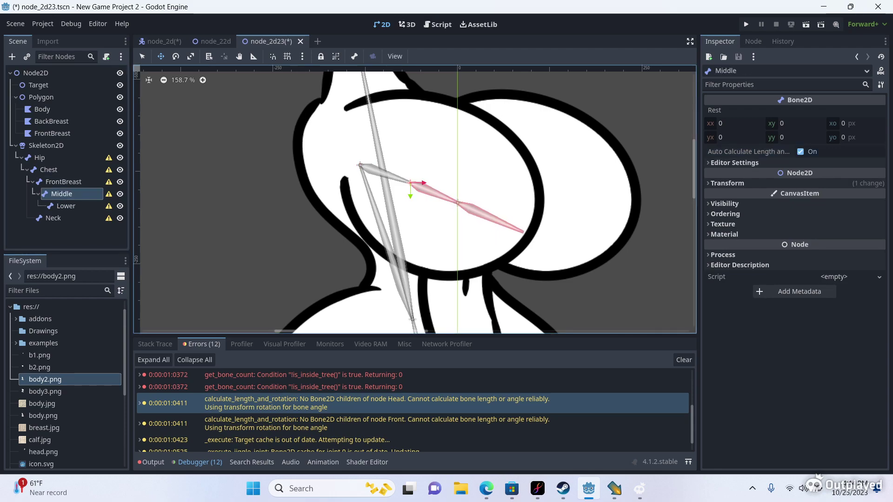
click(66, 206)
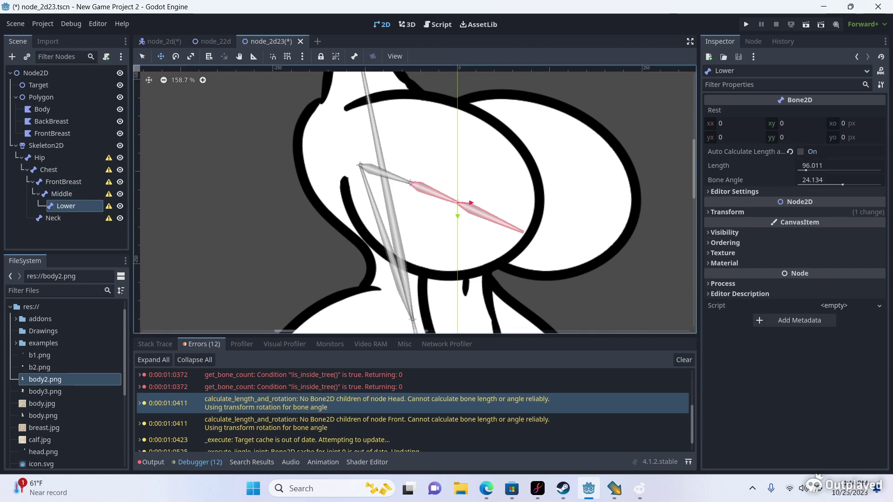
drag(457, 202, 463, 204)
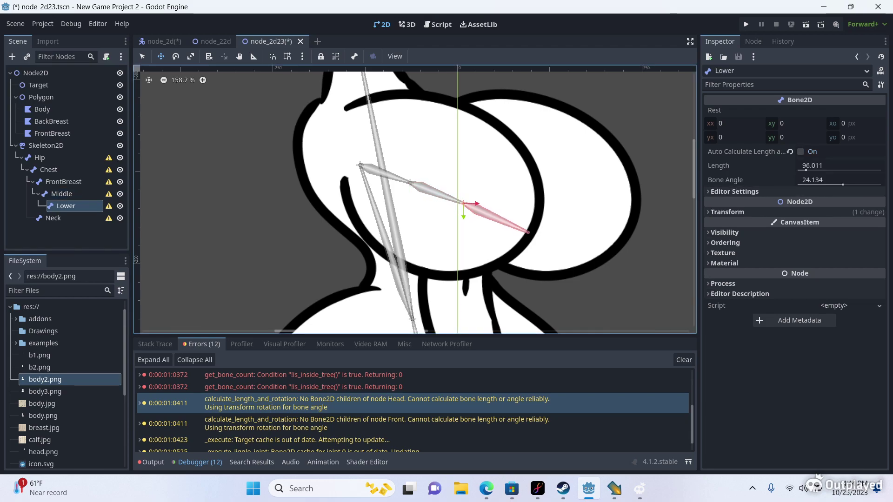
Set the Lower bone's length to 95 and its bone angle to 24
click(812, 165)
text(90)
key(Return)
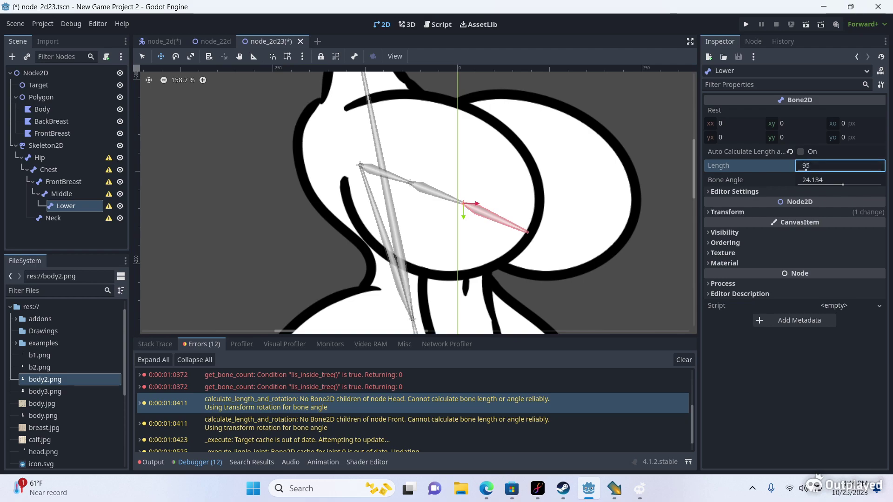
click(839, 180)
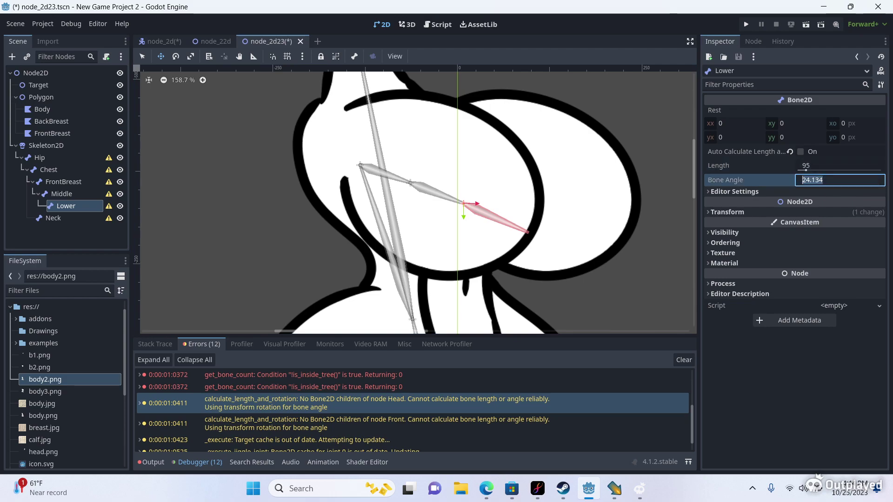
text(24)
key(Return)
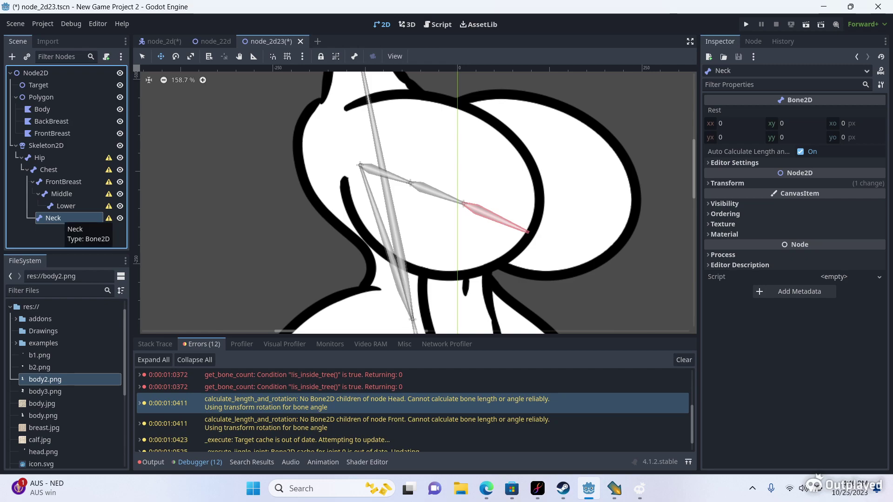
Overwrite the Skeleton2D's rest pose with the current bone arrangement
click(46, 145)
click(435, 56)
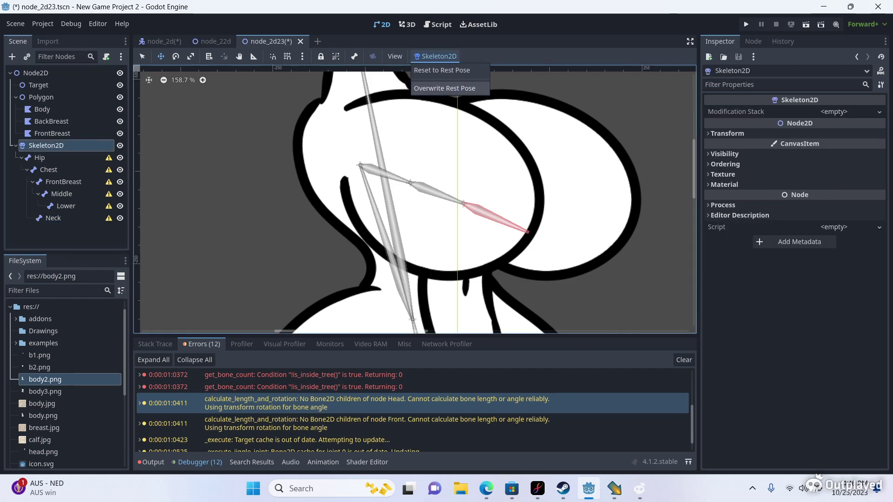
click(445, 88)
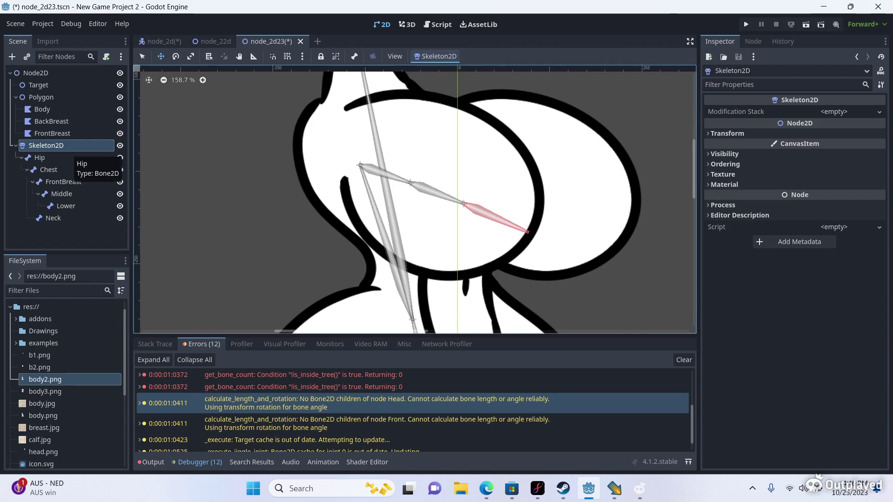
Create a new modification stack on the Skeleton2D and enable it
click(833, 112)
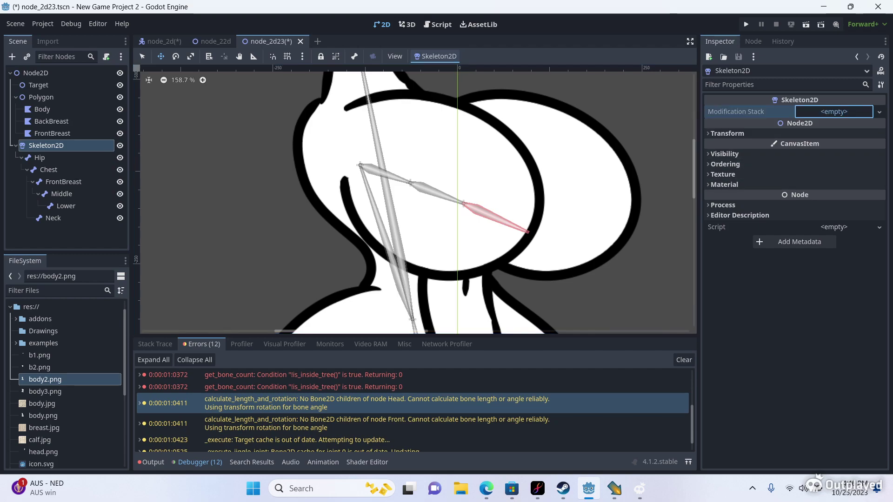
click(820, 125)
click(834, 111)
click(834, 112)
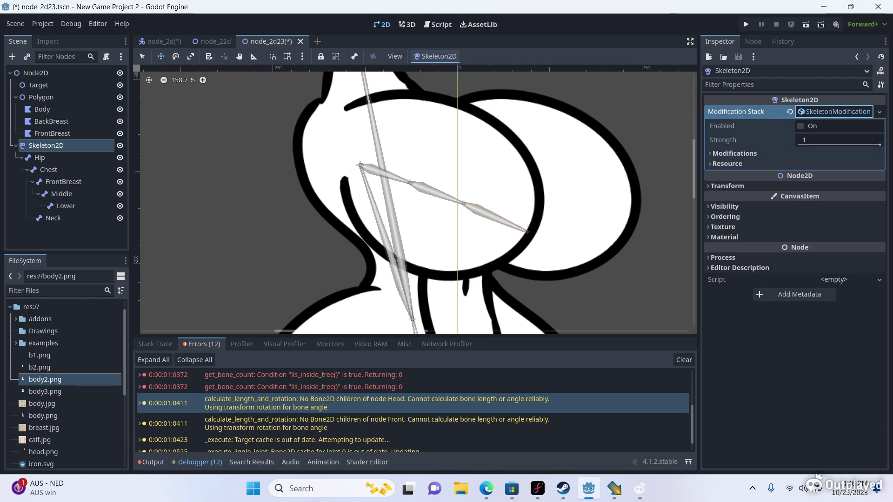
click(800, 126)
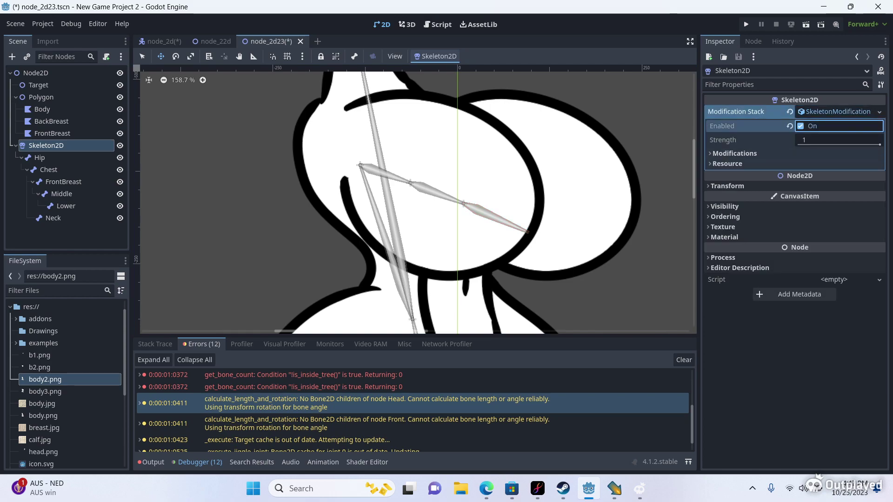
Add an element to the stack's modifications as a new SkeletonModification2DJiggle and open its properties
click(735, 154)
click(797, 166)
click(824, 168)
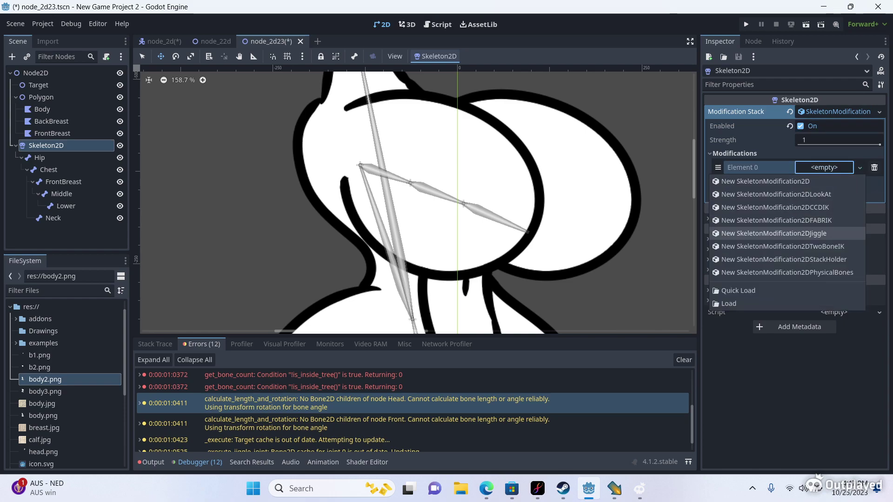
click(774, 233)
click(822, 167)
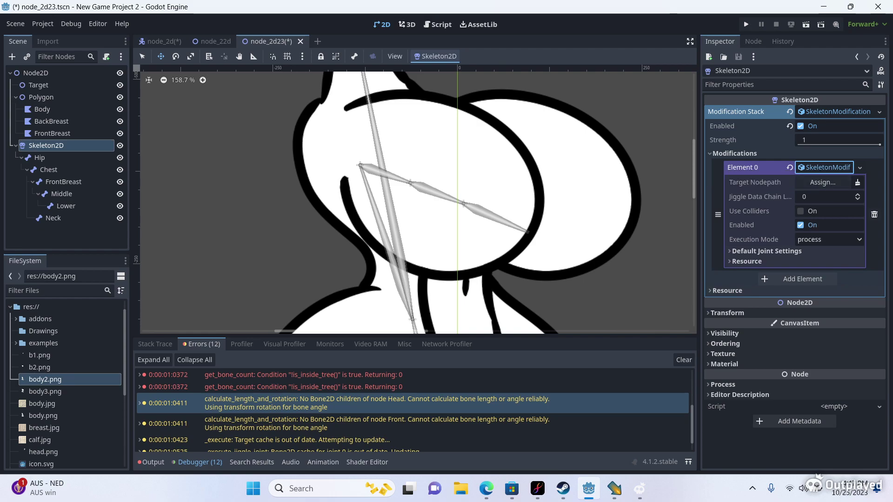
Set the jiggle data chain length to 3 and check the modification's default joint settings
triple_click(857, 194)
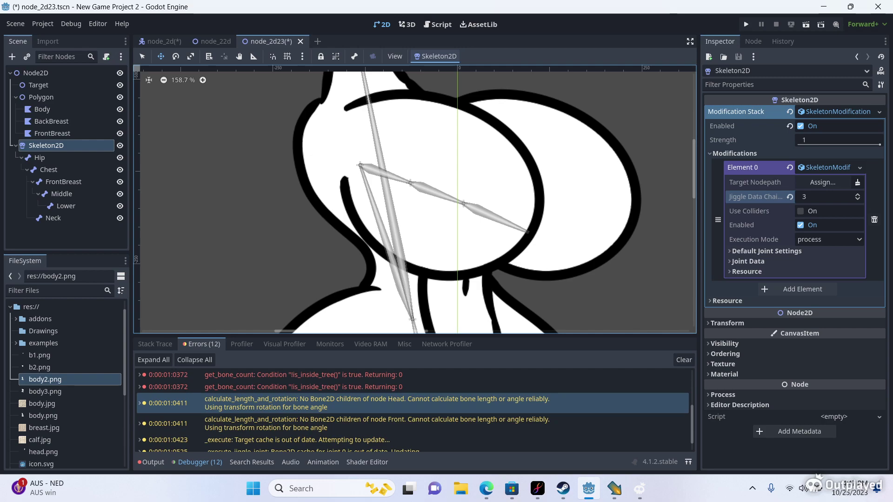
click(767, 251)
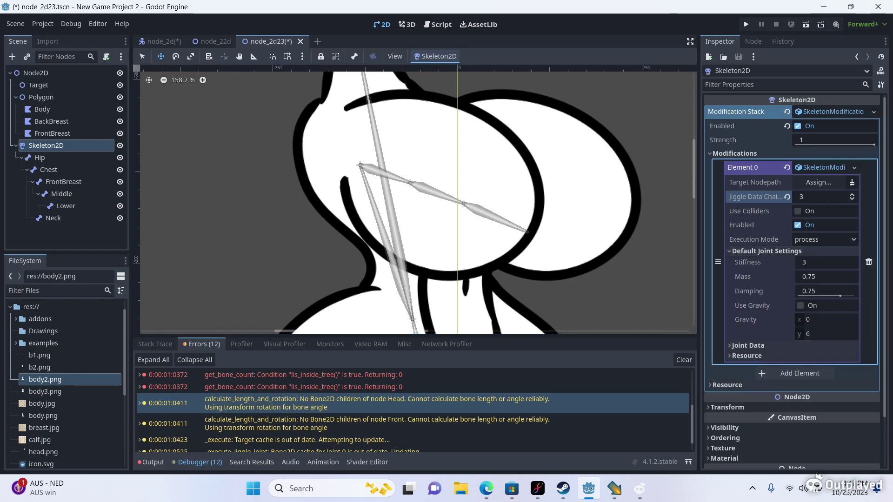
click(767, 251)
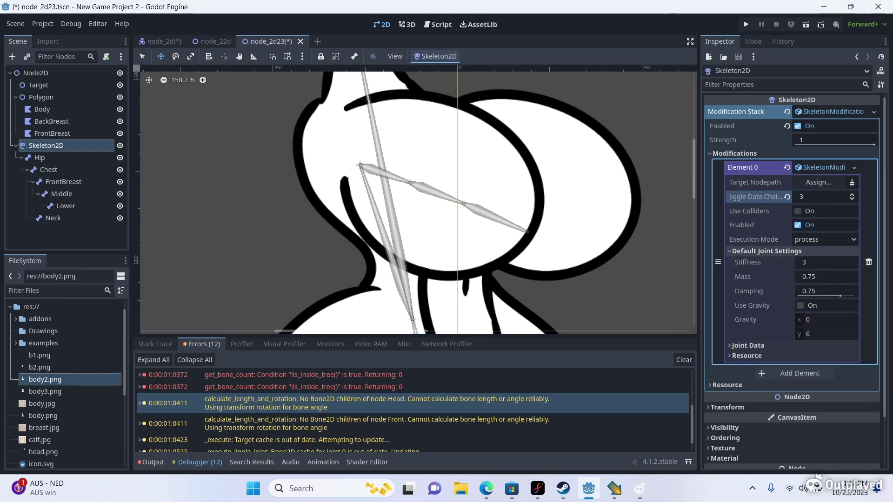
click(766, 252)
click(767, 252)
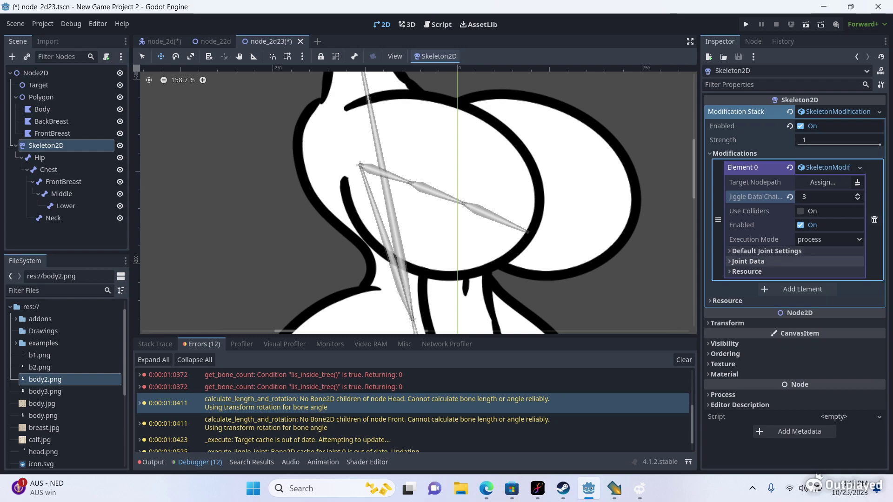
Assign the Lower bone as the Bone2D node of joint 0 in the jiggle modification's joint data
click(749, 262)
click(739, 272)
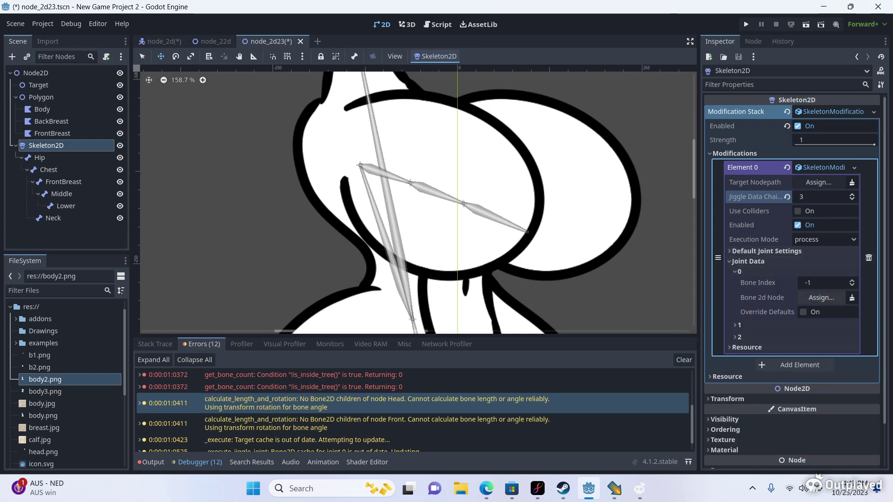
click(822, 298)
double_click(427, 245)
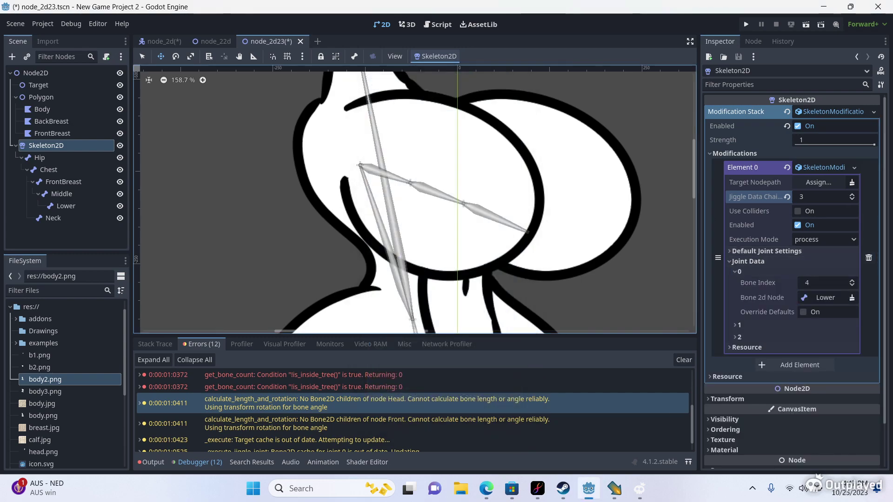
Assign the Middle bone as joint 1's Bone2D node and the FrontBreast bone as joint 2's in the jiggle joint data
click(739, 326)
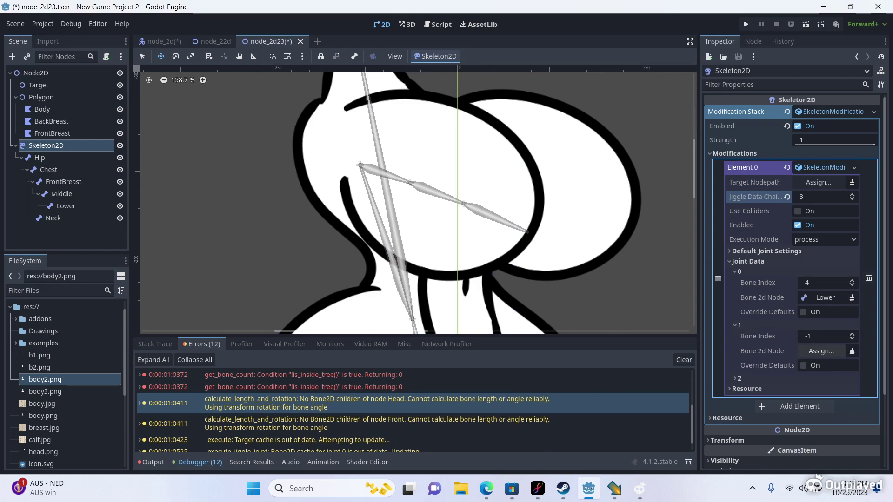
click(821, 351)
double_click(423, 233)
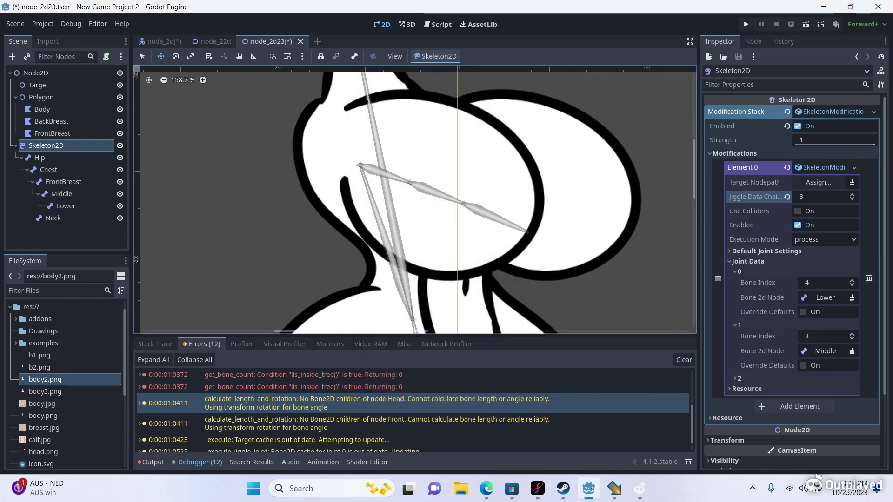
click(739, 379)
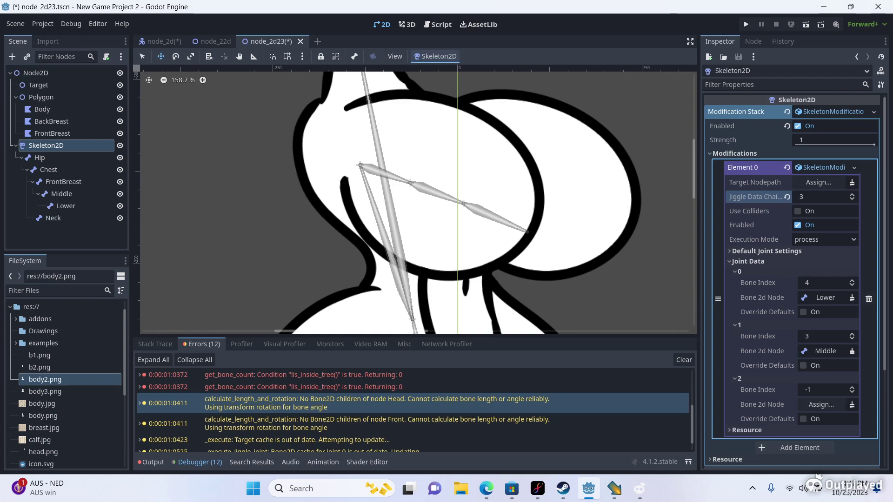
click(821, 405)
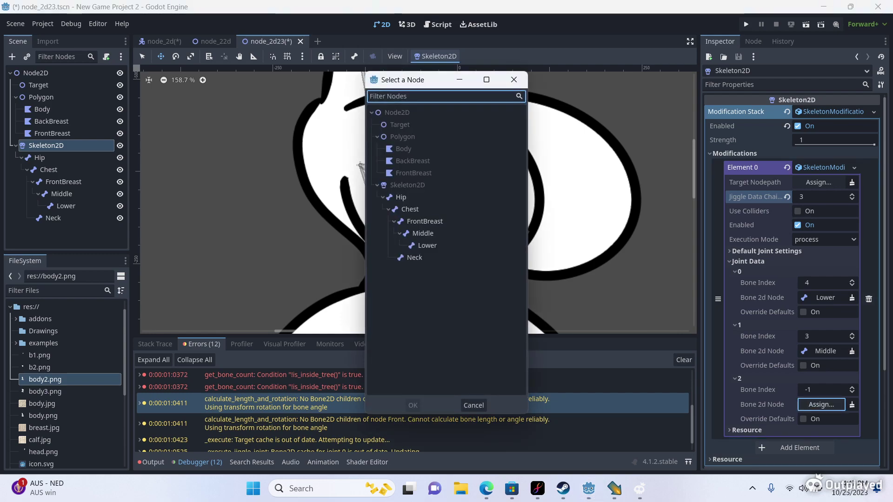
double_click(425, 221)
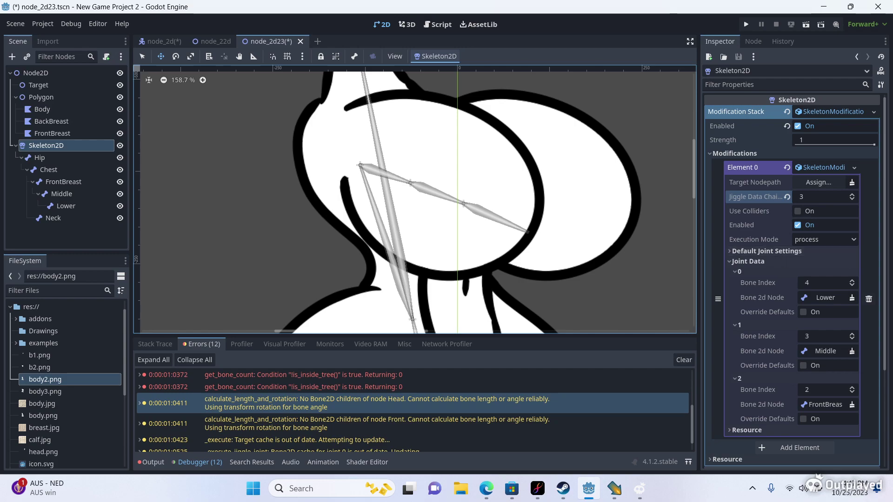
Add a Node2D child under the Target node and rename it JB
click(38, 85)
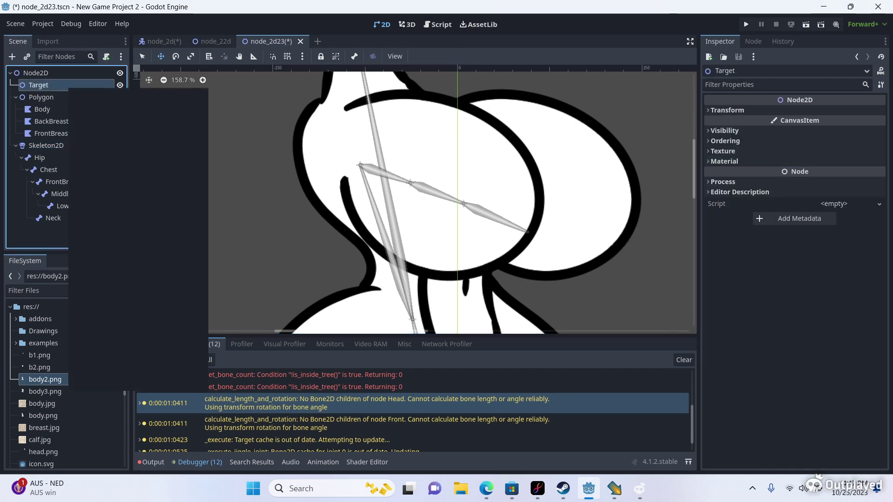
right_click(70, 87)
click(93, 93)
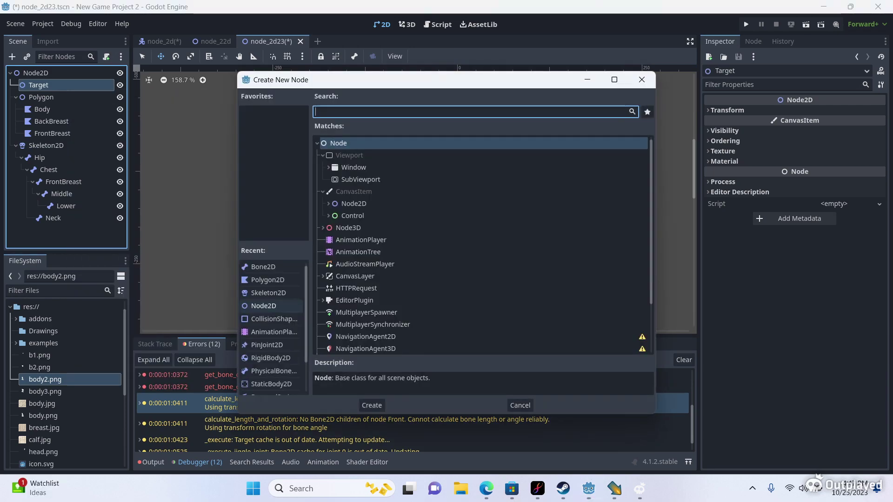
double_click(263, 306)
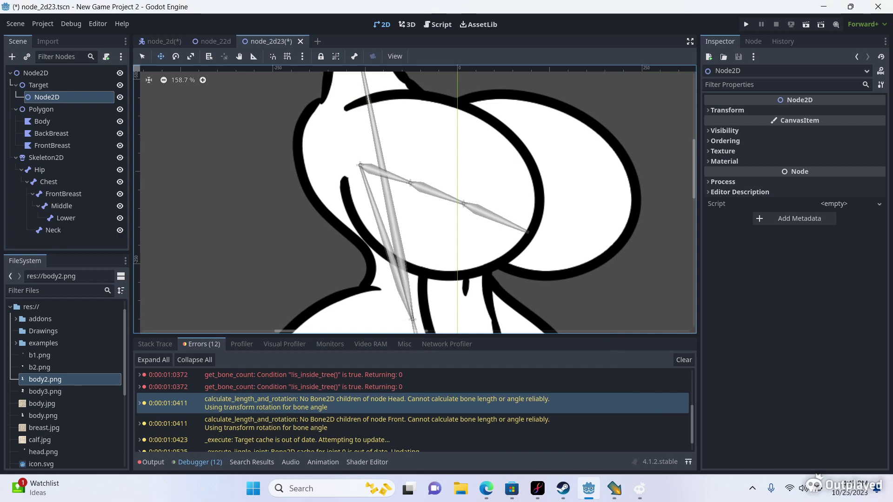
click(46, 96)
key(F2)
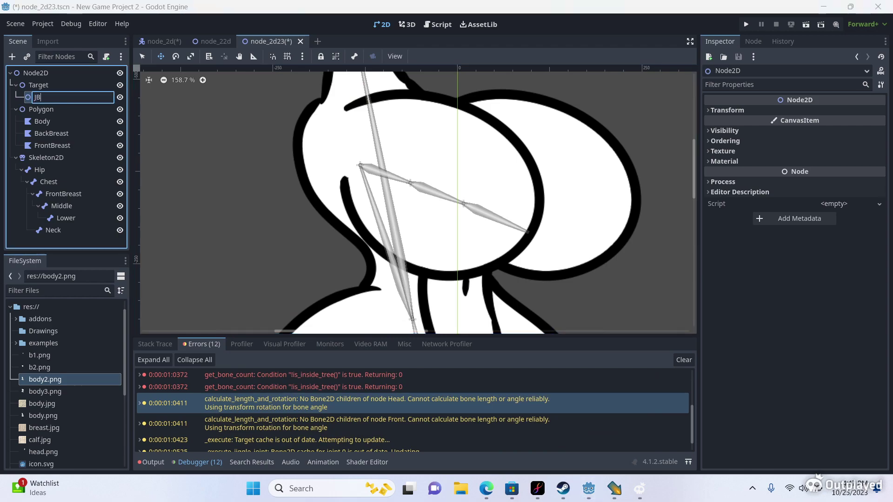
key(Return)
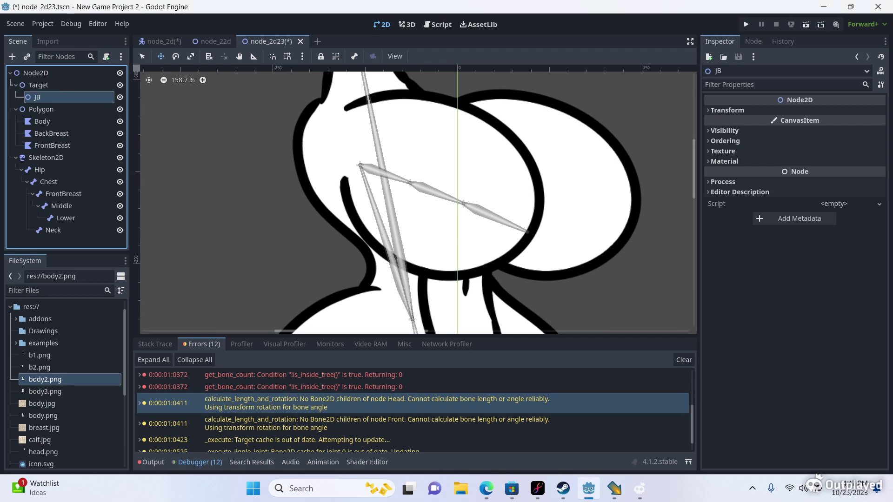
click(51, 134)
click(41, 121)
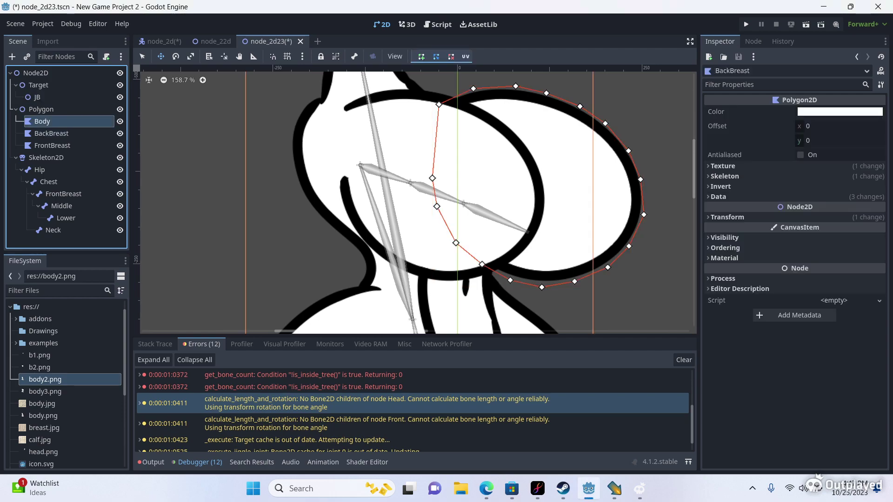
click(723, 167)
click(52, 134)
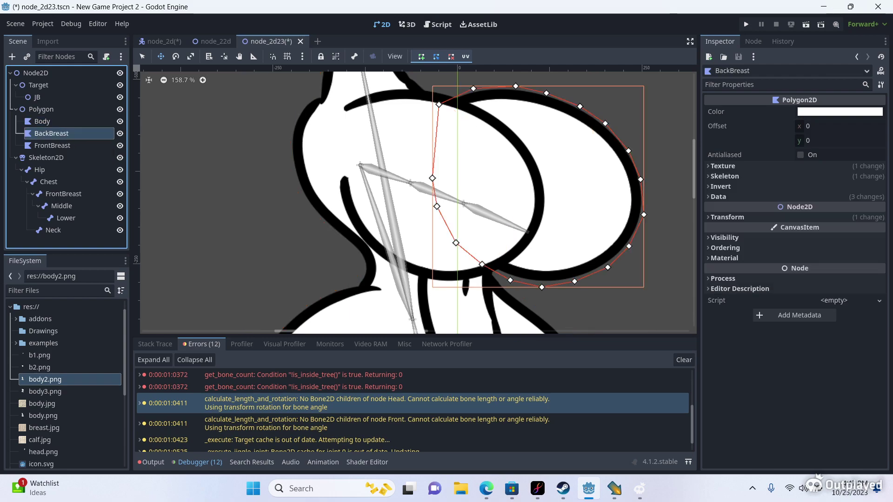
Assign the JB node as the target nodepath of the Skeleton2D's jiggle modification
click(46, 158)
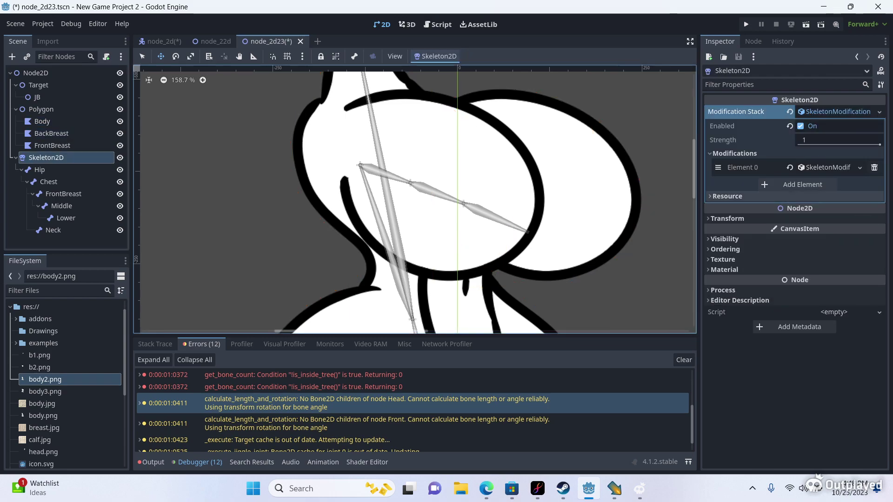
click(743, 168)
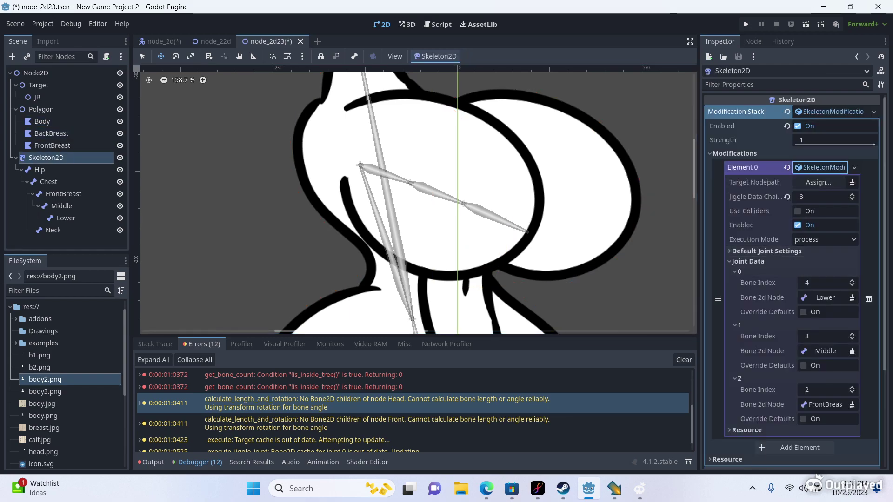
click(819, 183)
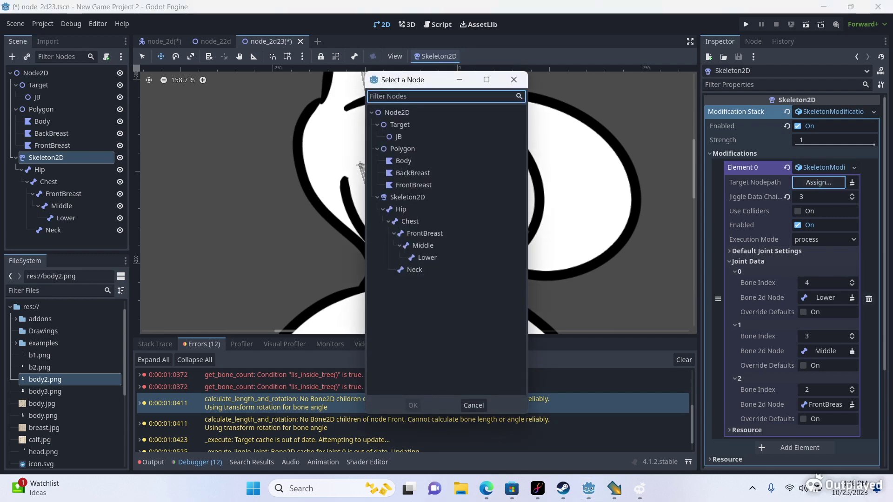
click(398, 137)
click(413, 405)
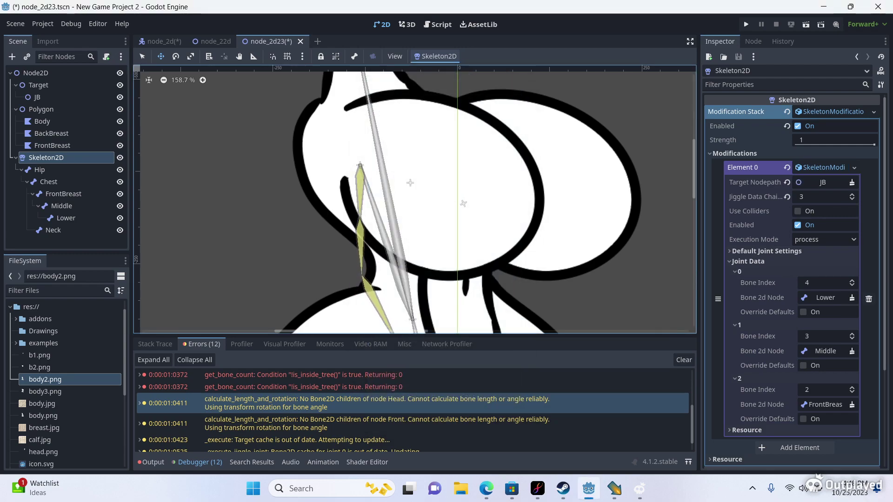
Switch Auto Calculate Length and Angle off and back on for the FrontBreast bone
scroll(319, 156, down, 4)
scroll(386, 218, up, 5)
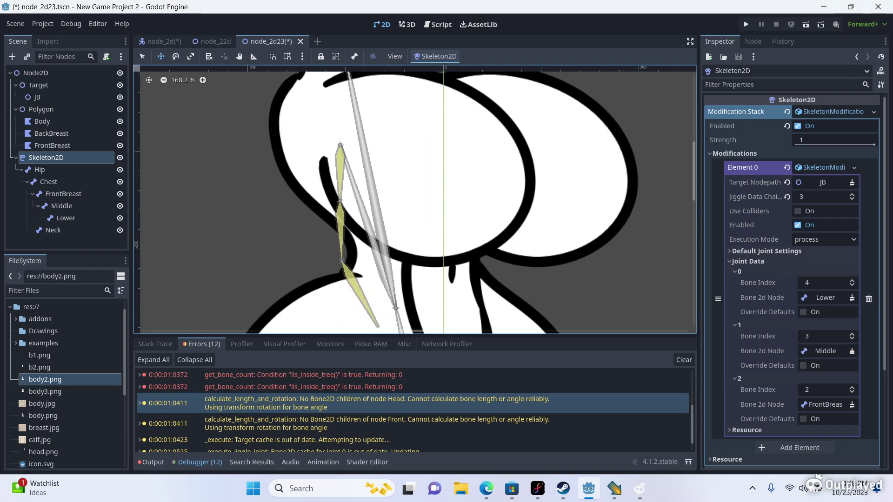
click(63, 194)
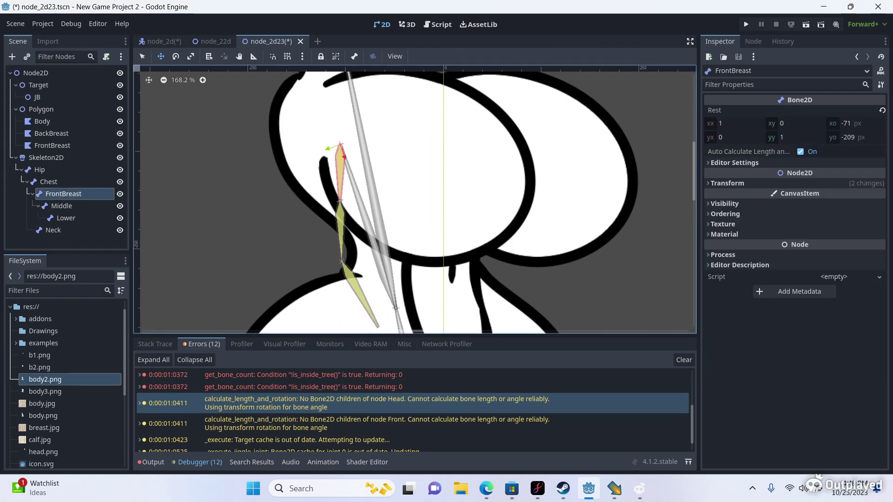
click(800, 151)
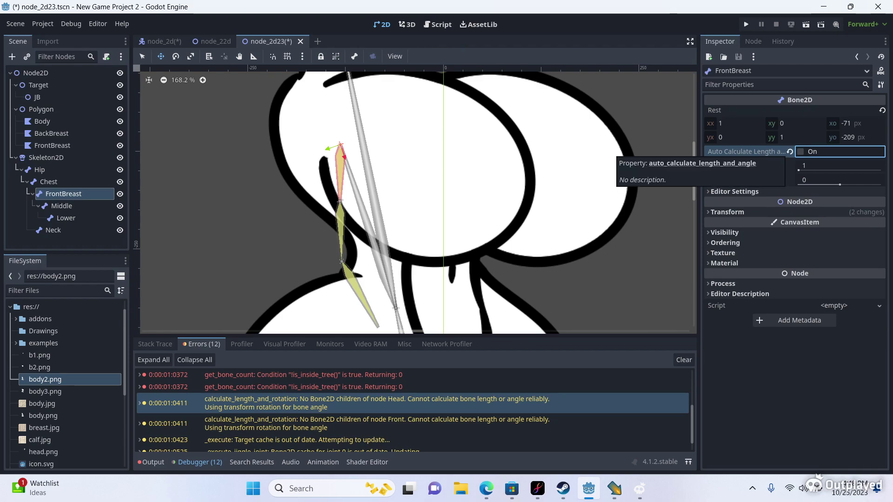
click(800, 151)
click(801, 151)
click(800, 152)
click(801, 151)
click(801, 152)
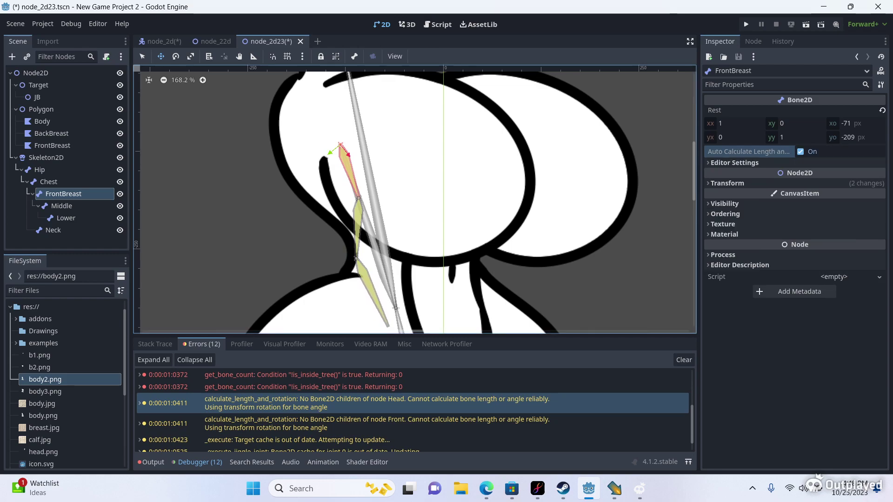
Switch the Middle bone's Auto Calculate Length and Angle option off and back on to refresh its direction
click(358, 219)
click(800, 152)
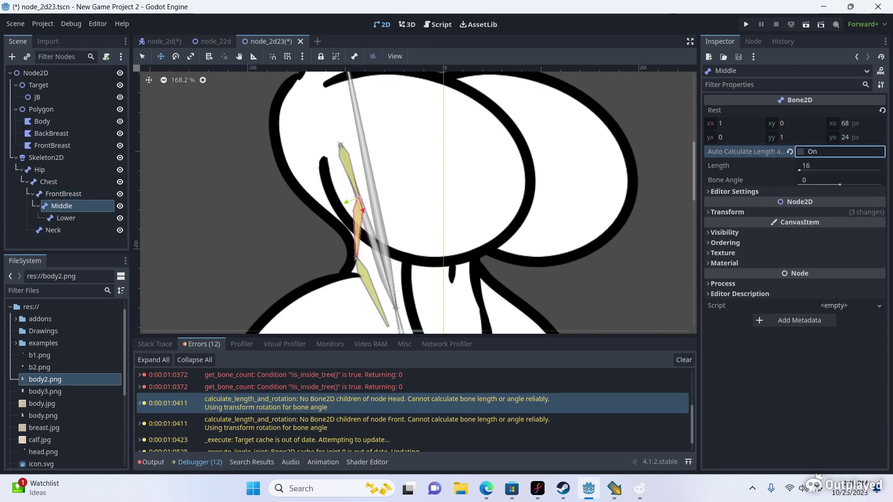
click(800, 152)
key(space)
key(space)
Enable Auto Calculate Length and Angle on the Lower bone and save the scene
click(66, 218)
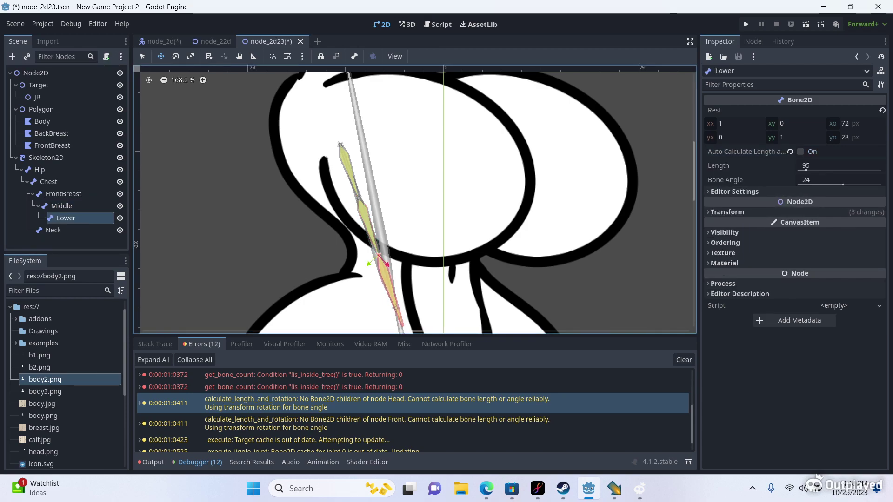
click(800, 152)
scroll(296, 163, down, 6)
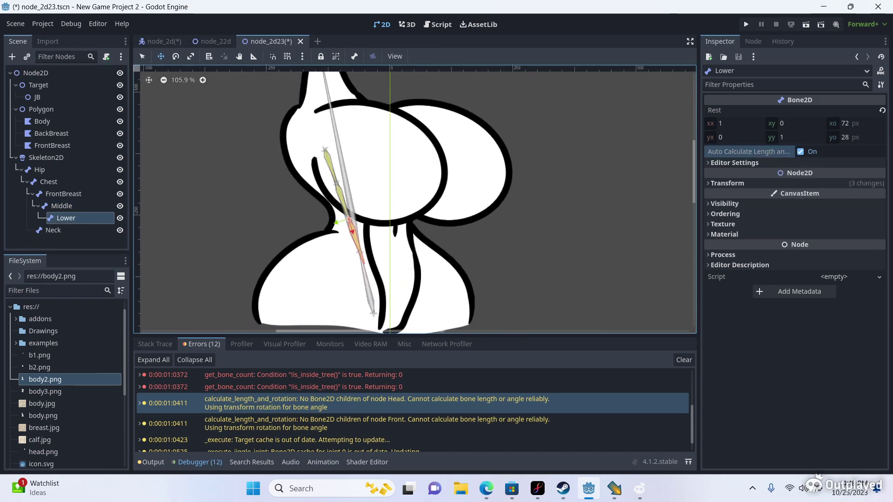
scroll(303, 265, up, 3)
key(ctrl+s)
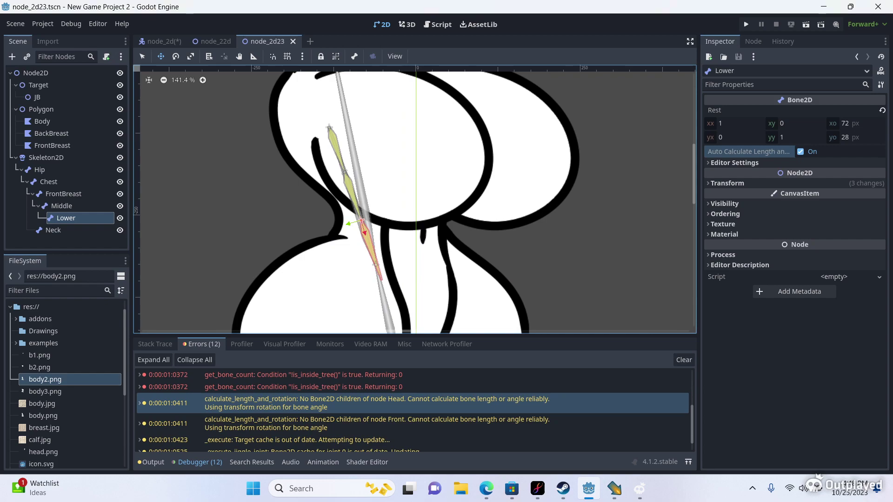
Move the JB target node into the empty area just outside the back breast's lower outer edge
click(49, 182)
click(63, 194)
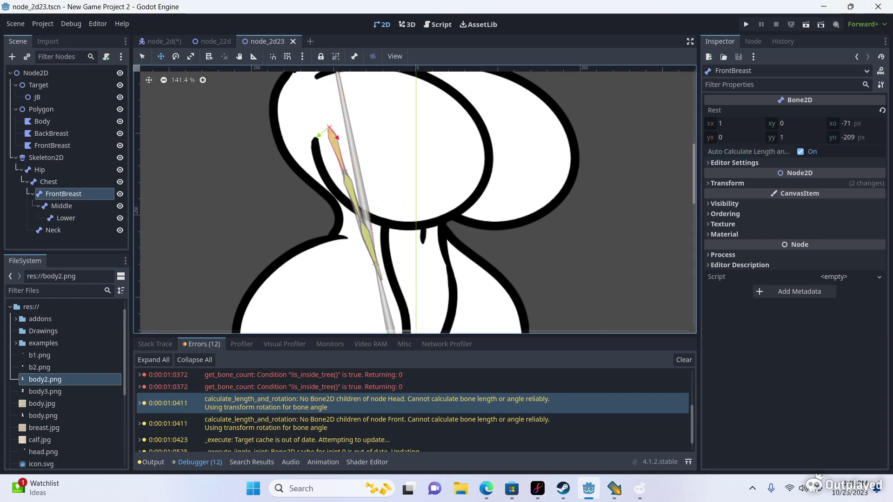
click(37, 96)
scroll(274, 242, down, 4)
drag(324, 248, 398, 178)
scroll(320, 172, up, 5)
scroll(320, 148, up, 4)
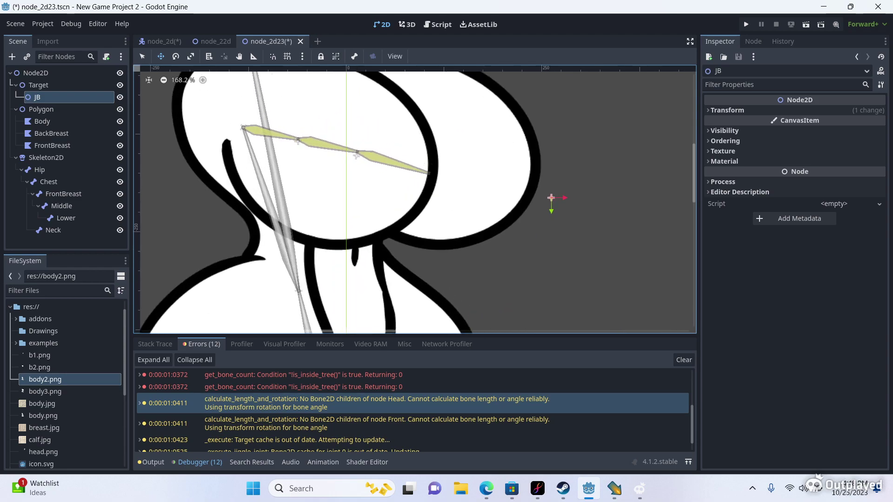
drag(326, 204, 316, 235)
scroll(320, 247, up, 1)
scroll(320, 247, down, 7)
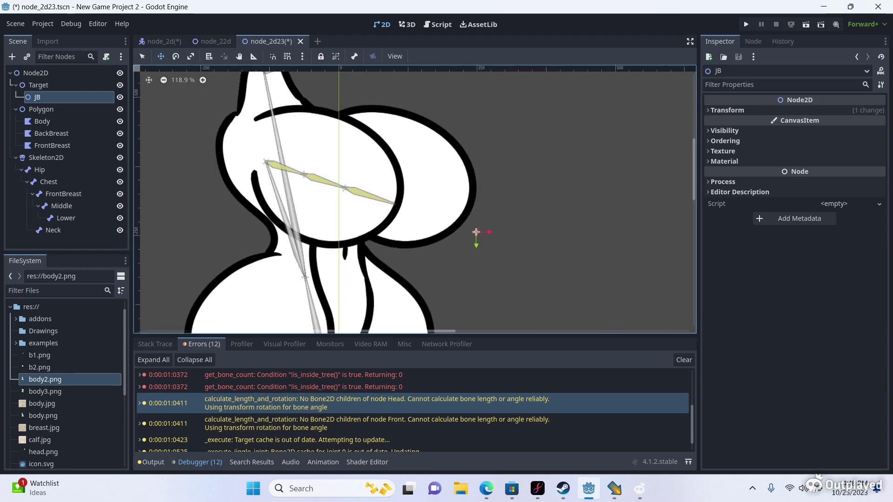
Open the FrontBreast polygon in the UV editor's bones mode and sync the skeleton's bones to the polygon
click(54, 230)
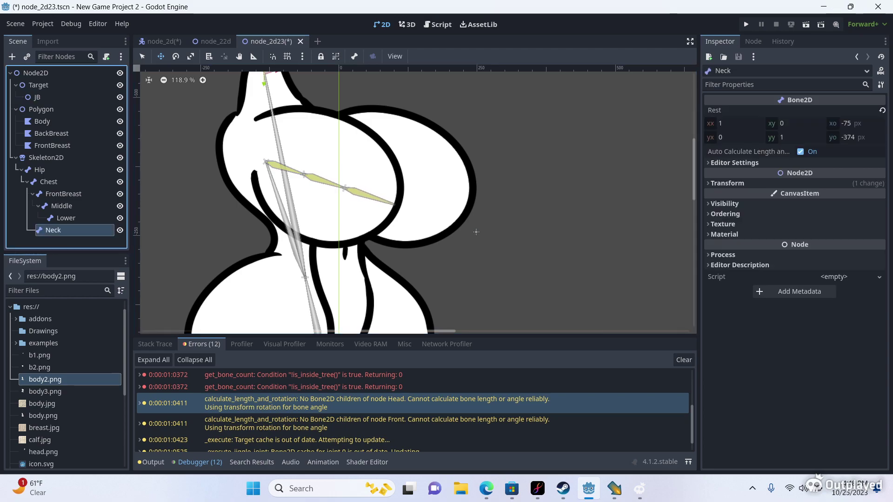
click(42, 121)
click(51, 133)
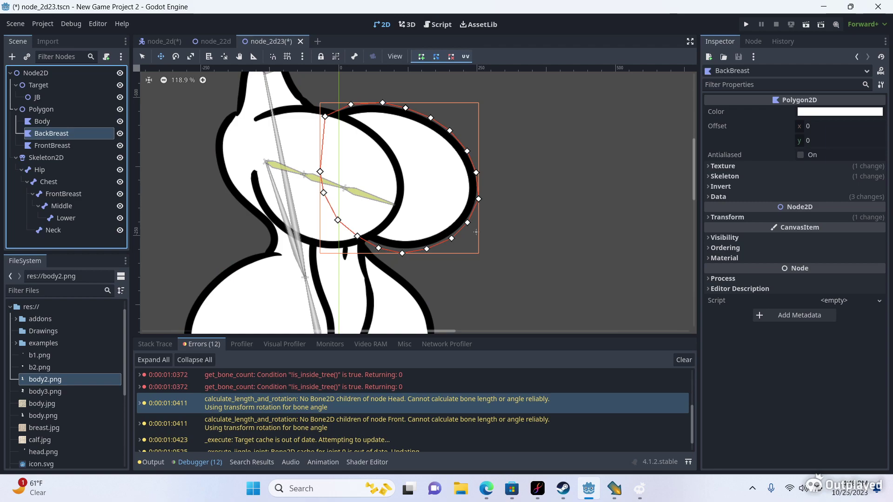
click(52, 146)
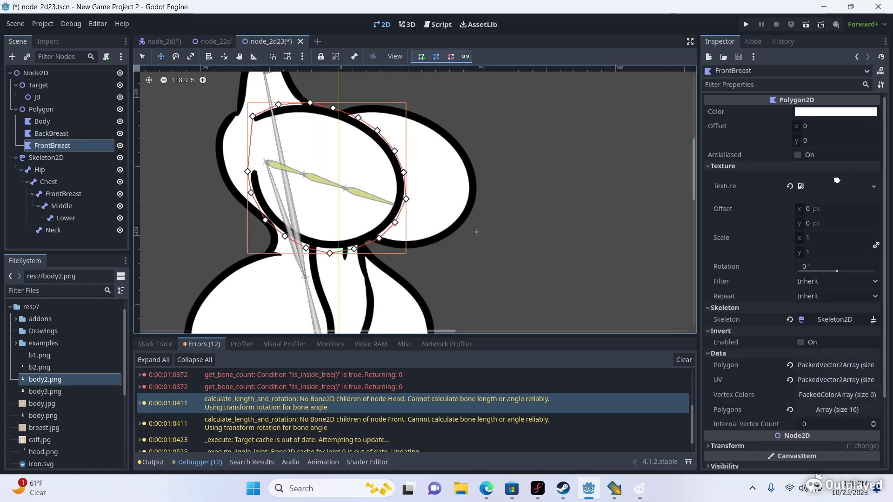
click(466, 57)
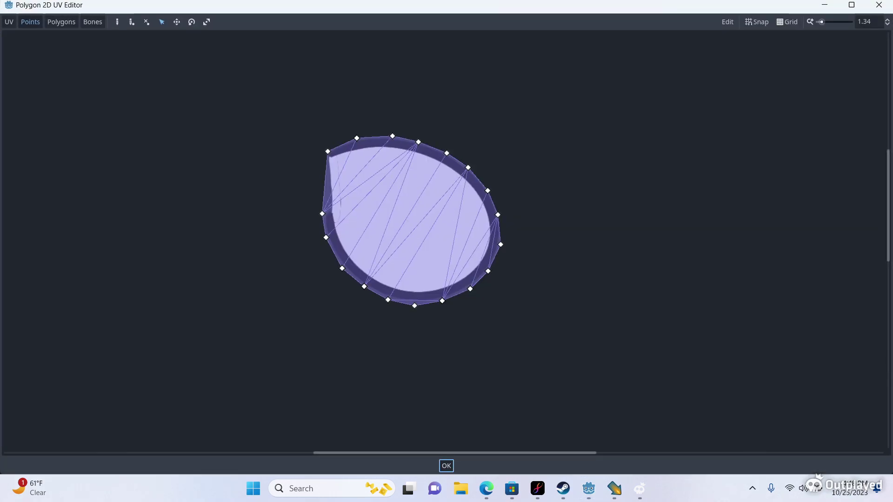
click(93, 22)
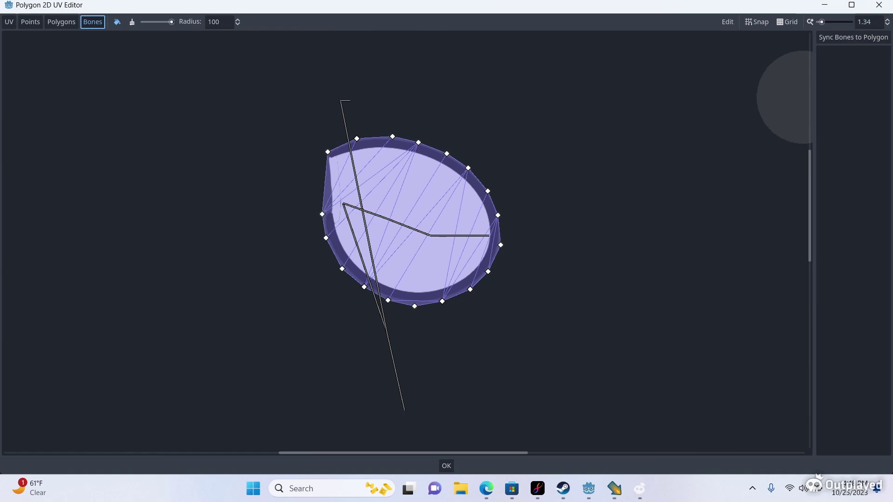
click(854, 37)
scroll(439, 204, down, 1)
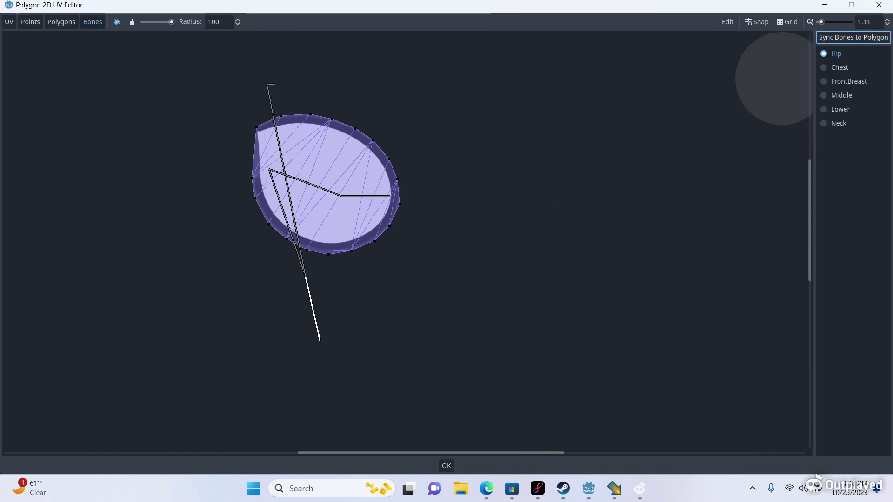
Paint the FrontBreast bone's weight onto the polygon's outline vertices around its inner, chest-side end
click(840, 109)
click(841, 95)
click(849, 81)
click(842, 94)
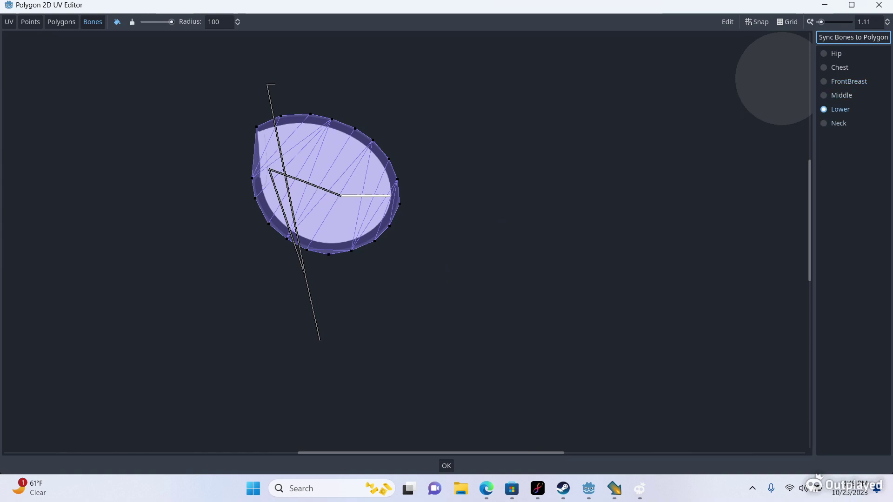
scroll(311, 116, down, 4)
scroll(196, 127, up, 4)
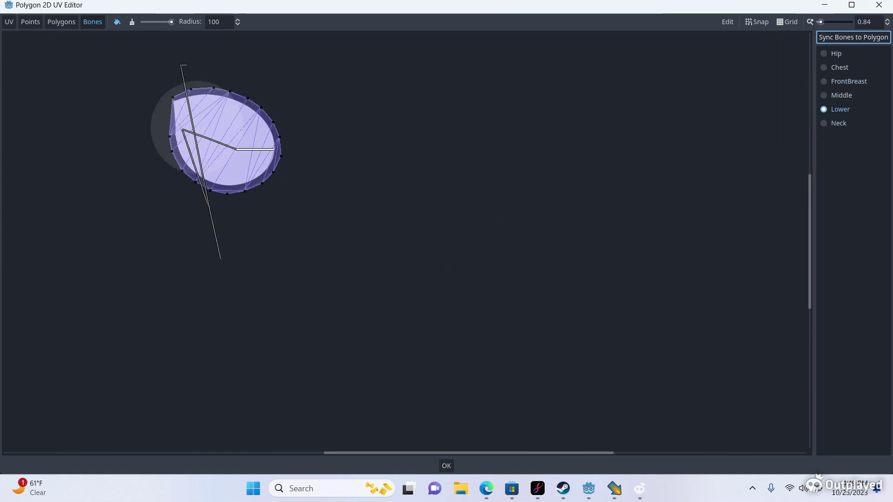
scroll(298, 181, up, 5)
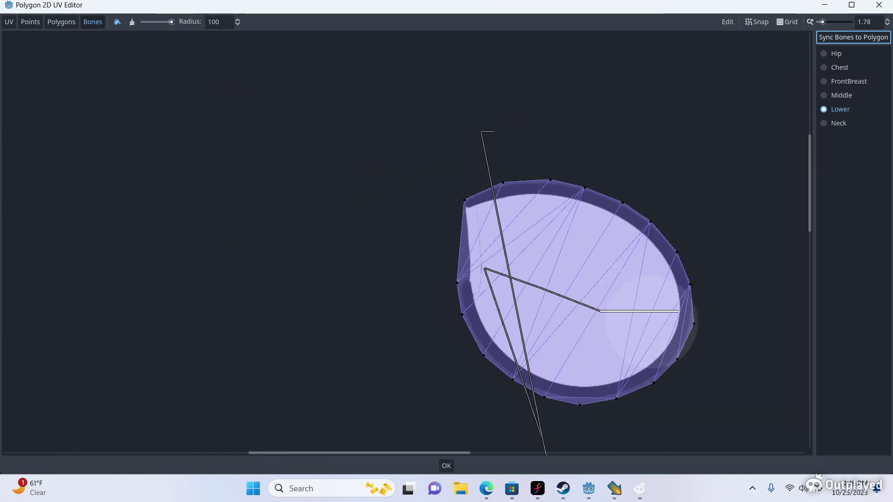
click(841, 95)
click(849, 81)
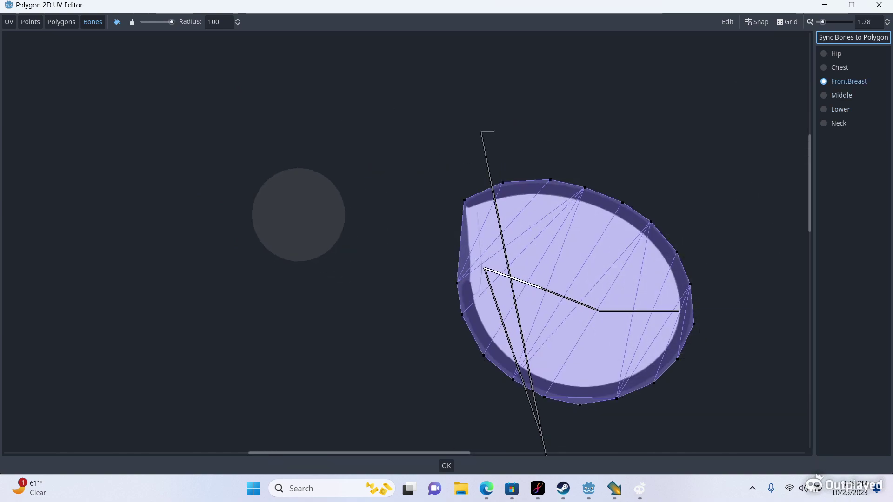
mouse_move(408, 200)
mouse_down()
mouse_move(498, 176)
mouse_move(463, 229)
mouse_move(478, 285)
mouse_move(473, 341)
mouse_move(486, 355)
mouse_move(535, 187)
mouse_move(549, 195)
mouse_up()
Paint the Middle bone's weight onto the upper and lower outline vertices around the polygon's midsection, and compare it with the FrontBreast bone
click(841, 95)
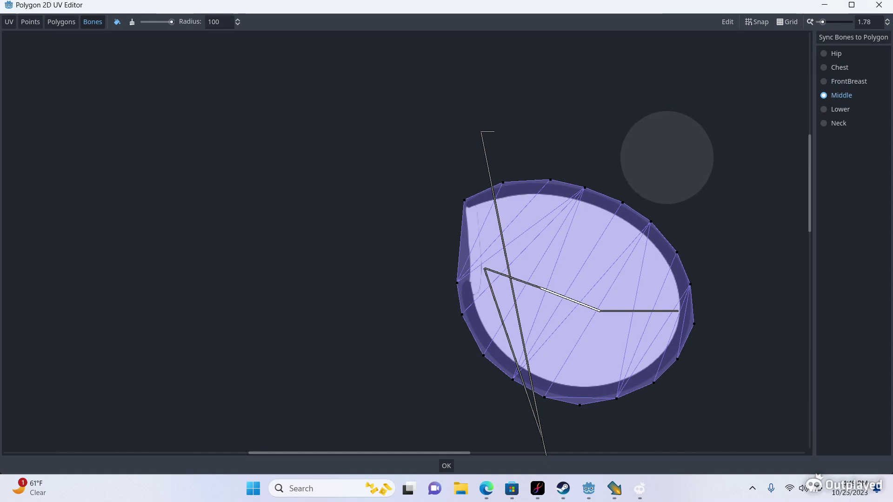
mouse_move(665, 158)
mouse_down()
mouse_move(667, 216)
mouse_move(642, 215)
mouse_move(575, 391)
mouse_up()
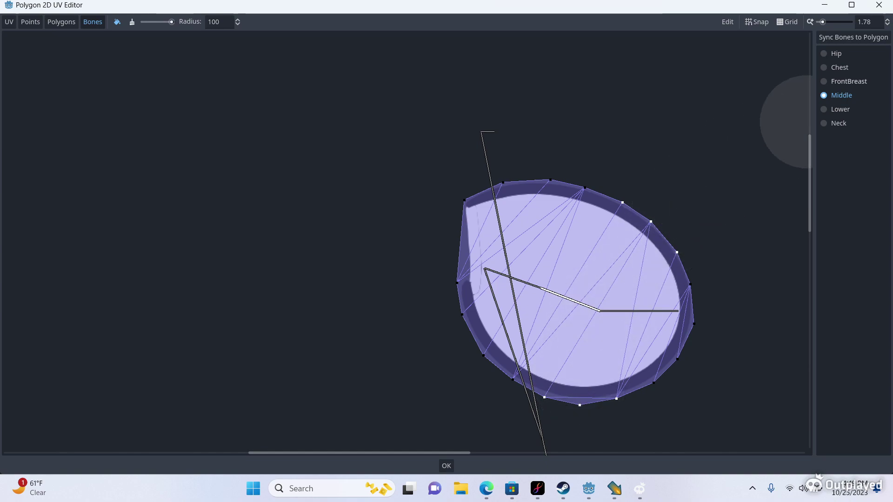
click(848, 82)
click(841, 95)
click(849, 81)
click(842, 95)
Paint the Lower bone's weight onto the vertices around the polygon's outer tip and compare it with the Middle bone
click(840, 109)
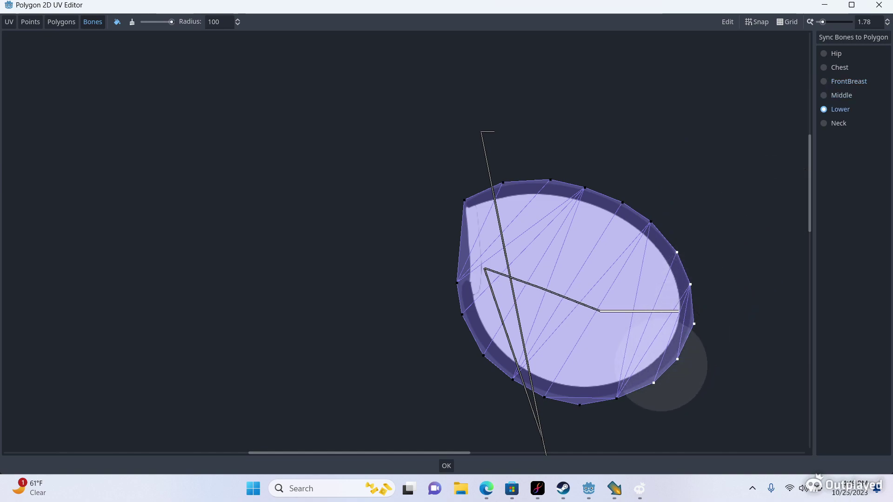
click(650, 392)
click(841, 95)
click(840, 108)
click(841, 96)
click(840, 109)
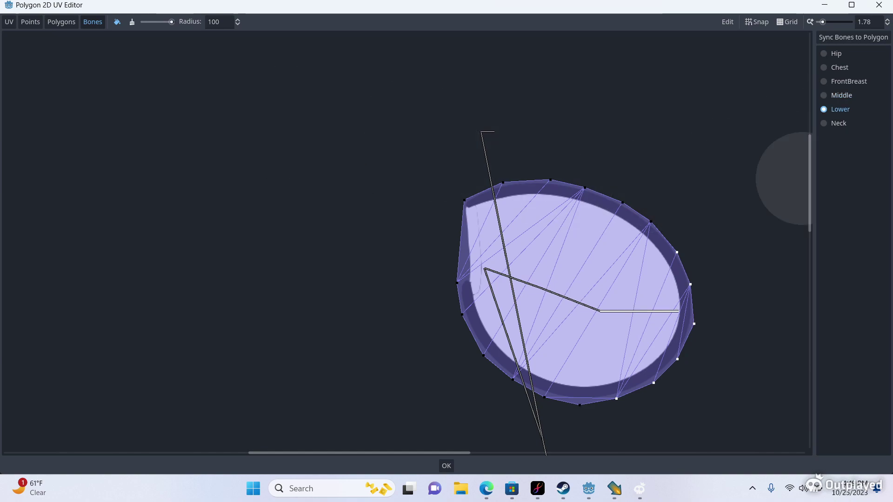
Extend the FrontBreast bone's weight along the upper outline and the Middle bone's weight to neighbouring vertices nearer the chest
click(842, 95)
click(849, 82)
click(585, 179)
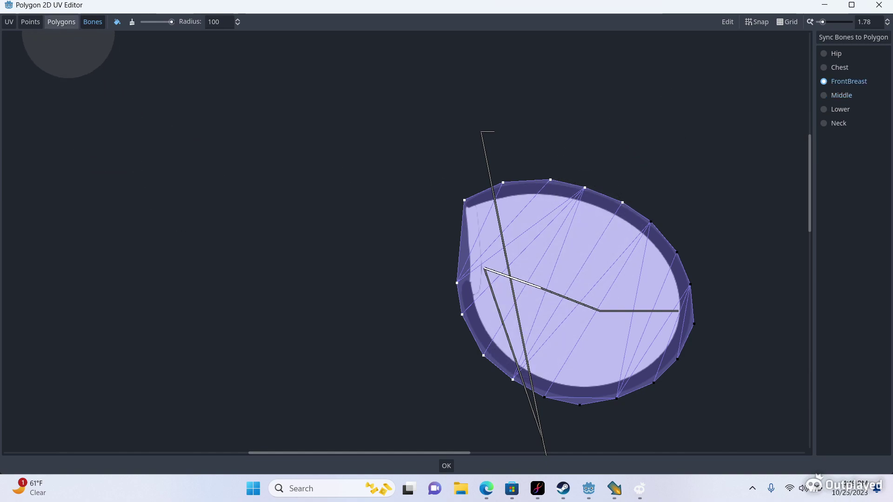
click(842, 95)
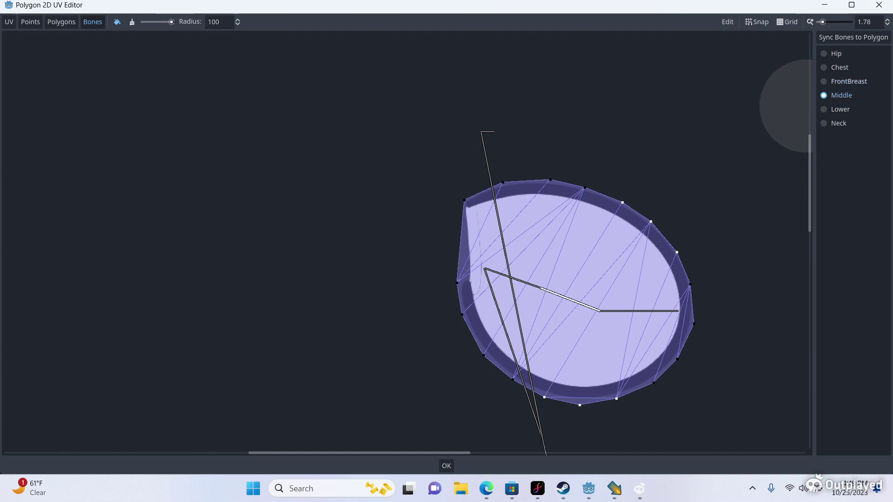
click(628, 191)
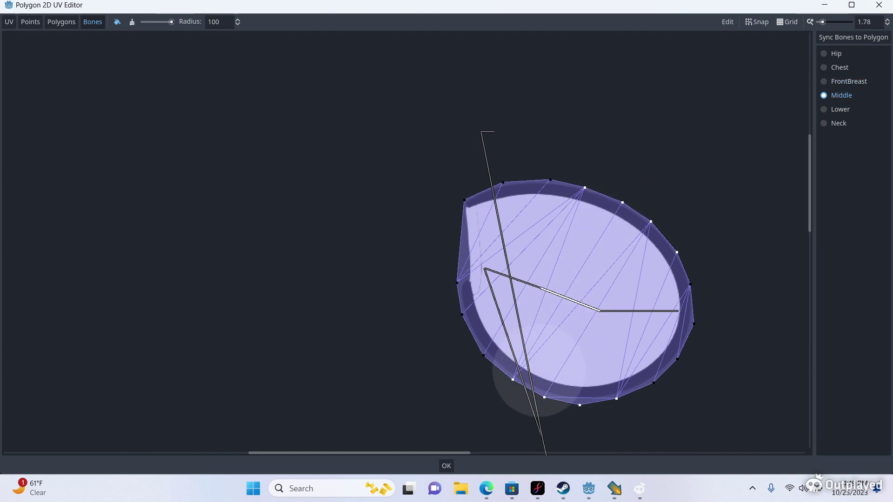
click(524, 378)
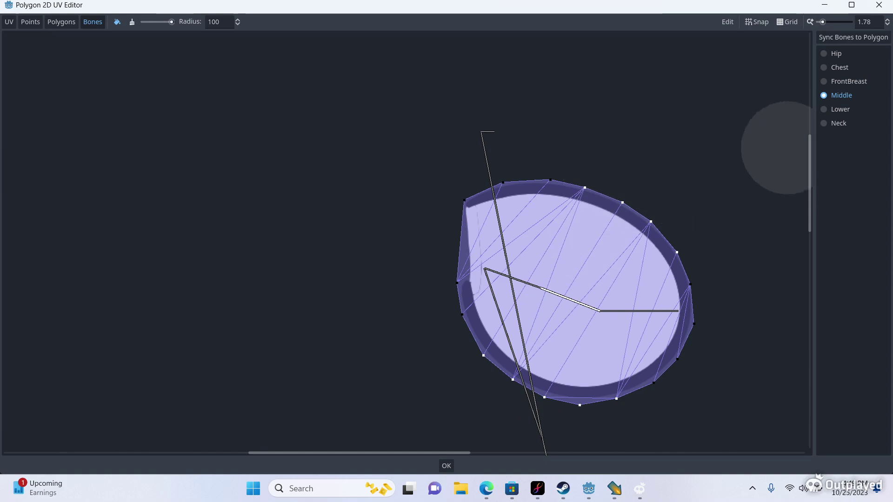
Erase the FrontBreast bone's weight from the upper and lower vertices that overlap the Middle bone's area
click(843, 81)
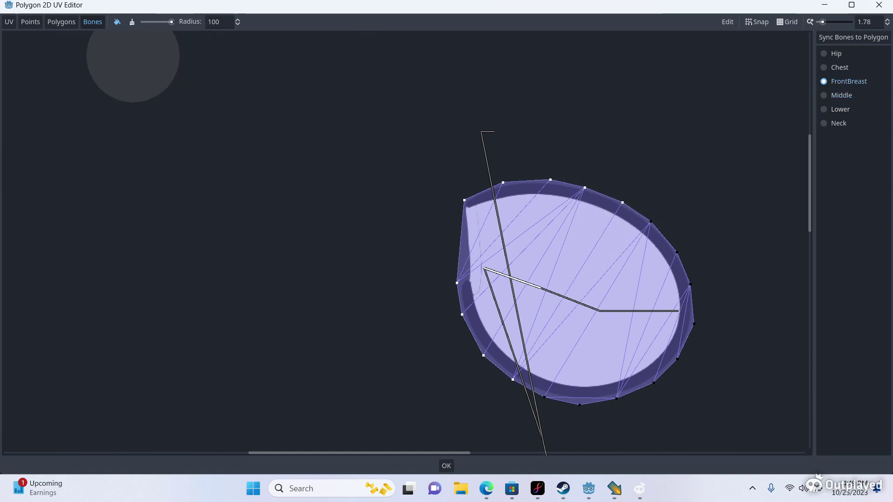
click(655, 208)
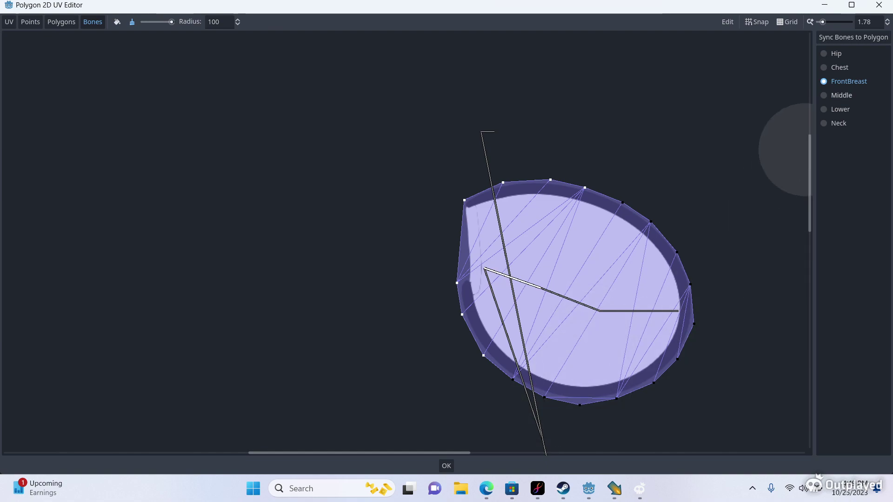
click(841, 95)
click(839, 67)
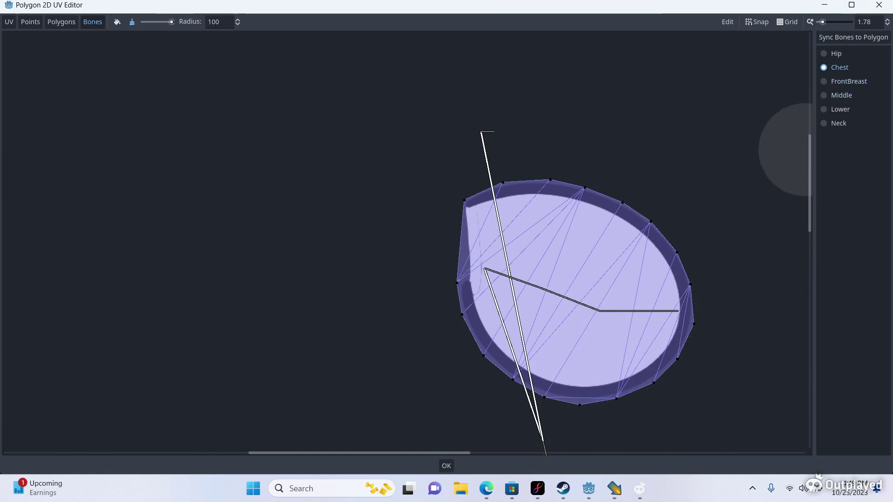
click(848, 81)
click(841, 95)
click(849, 81)
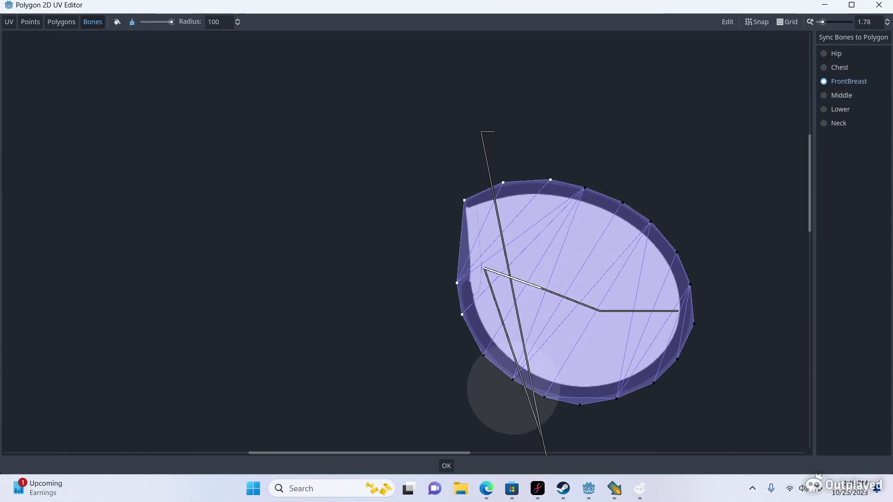
Erase the Middle bone's weight from the vertices near the outer tip and along the polygon's lower outer edge
click(841, 95)
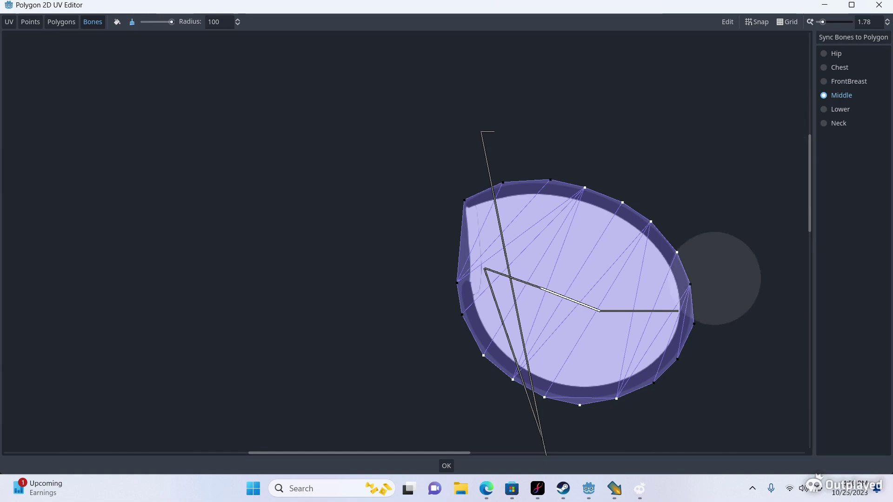
drag(714, 278, 649, 406)
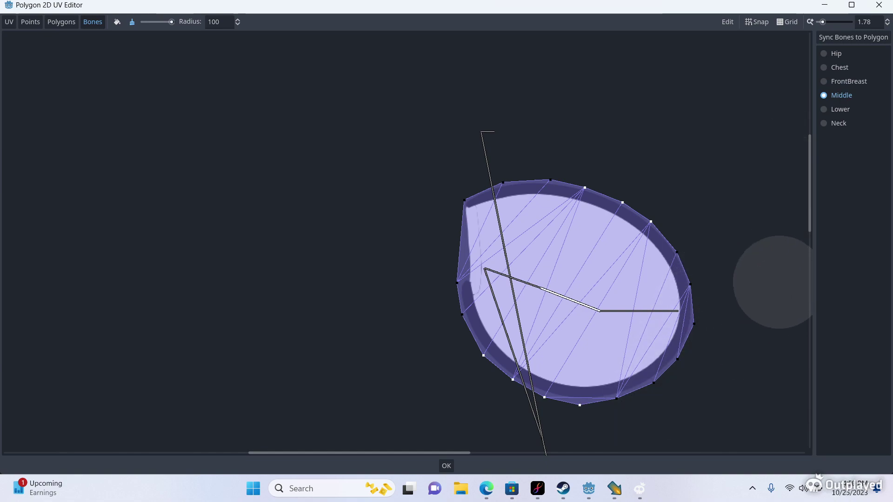
drag(628, 403, 801, 227)
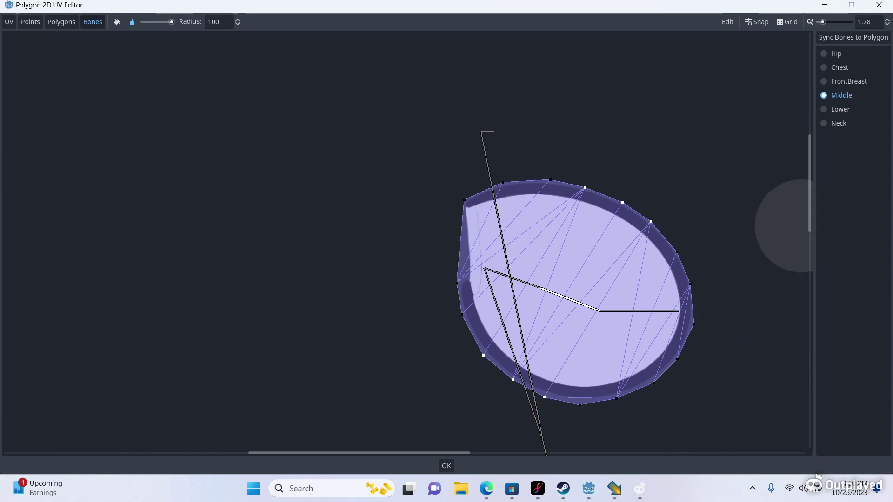
Check the painted vertex weights of the FrontBreast, Middle and Lower bones one by one, and close the UV editor
click(840, 109)
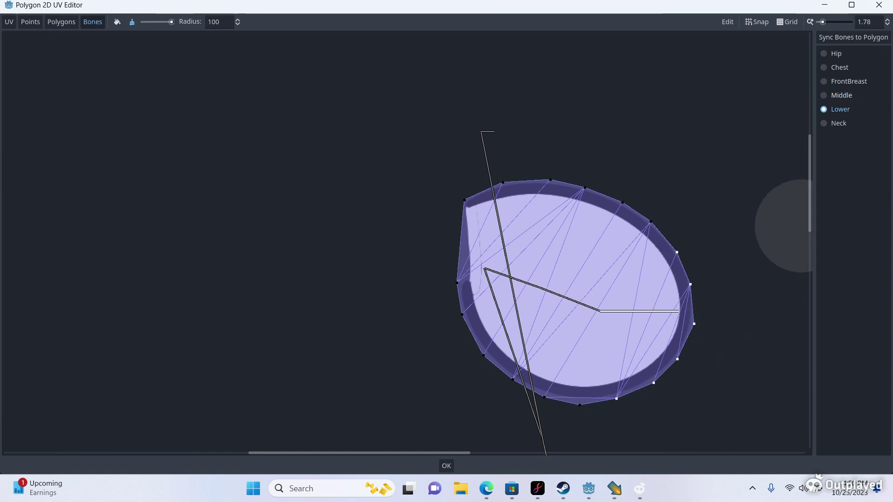
click(848, 81)
click(842, 96)
click(840, 109)
click(841, 95)
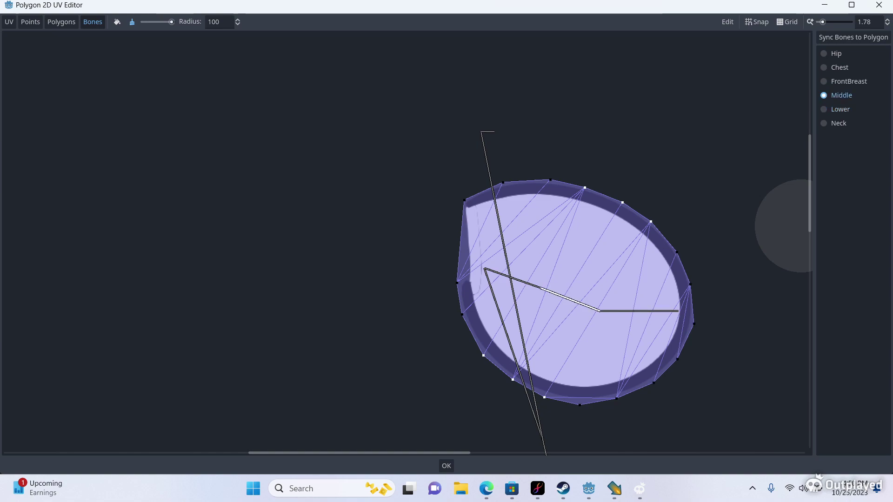
click(848, 81)
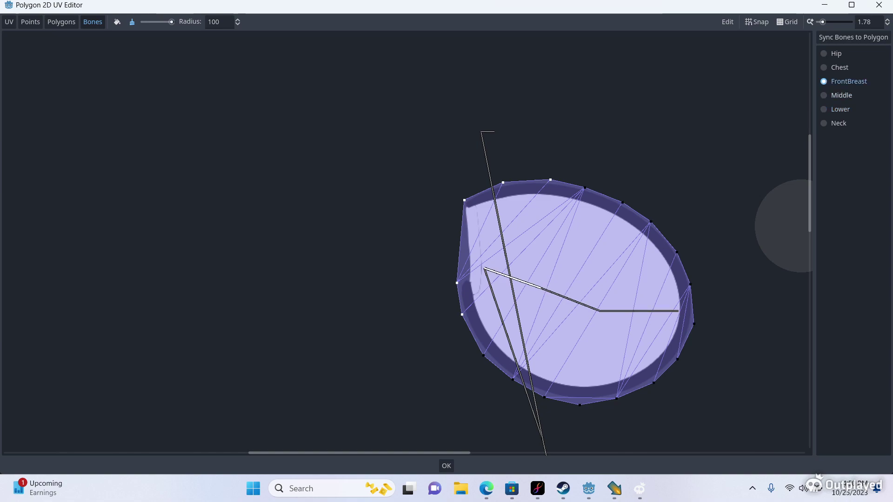
click(841, 95)
click(840, 109)
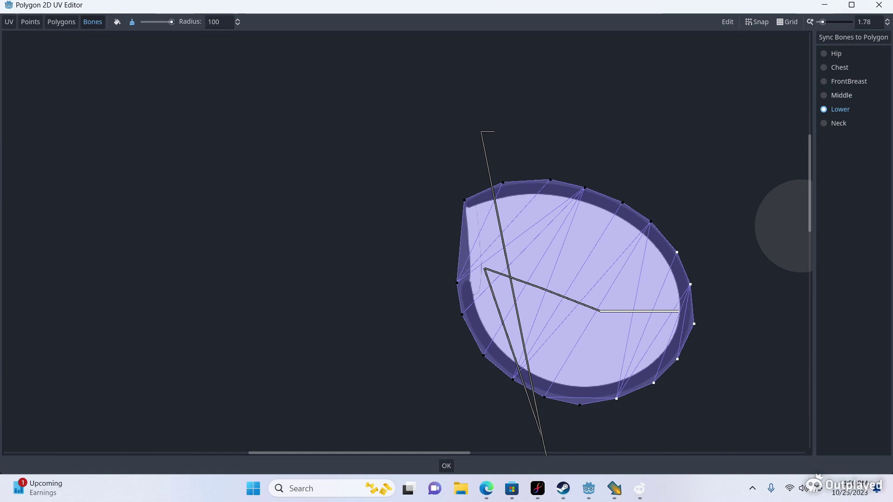
click(823, 96)
click(824, 81)
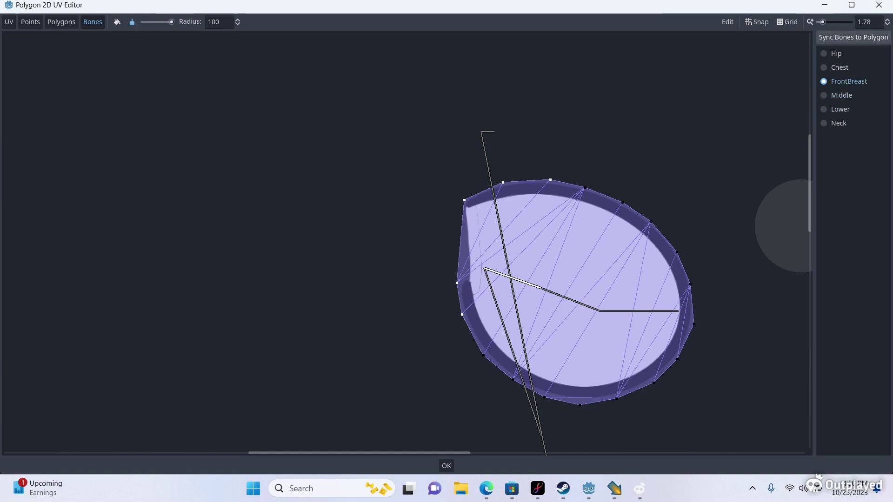
click(879, 5)
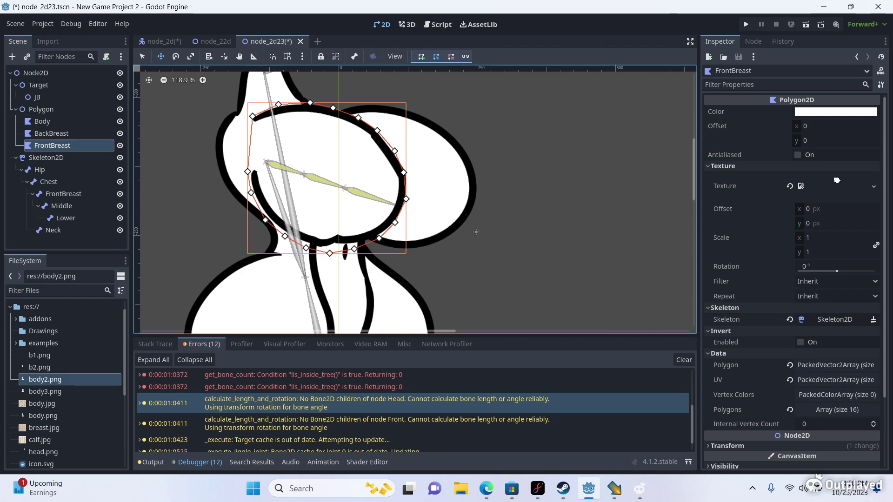
Move the JB target node up beside the back breast's outer edge to test how the front breast deforms
click(476, 232)
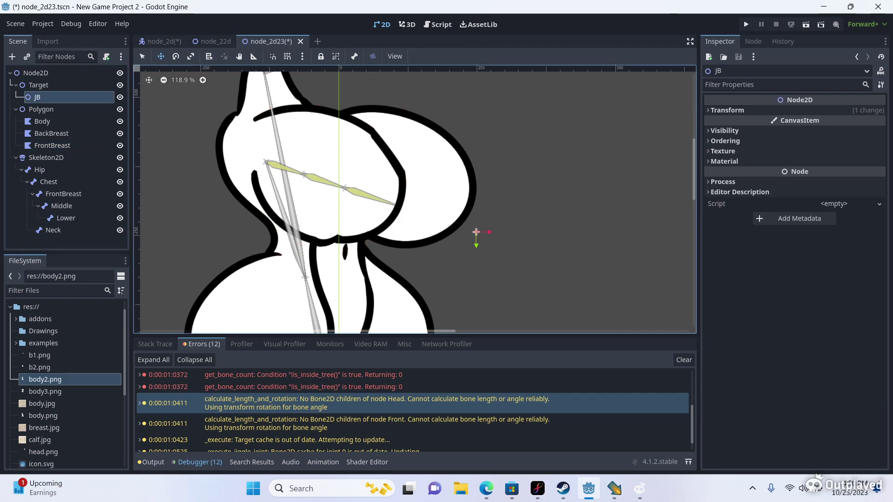
drag(476, 232, 488, 192)
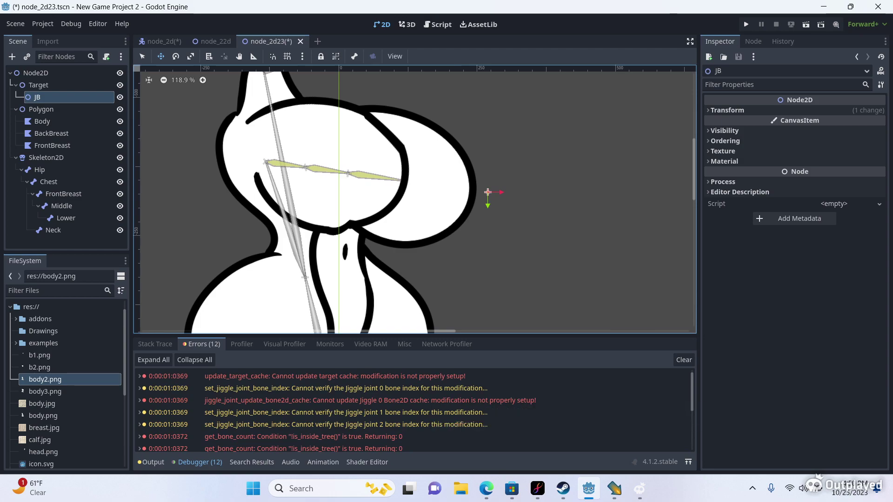
mouse_move(488, 191)
mouse_down()
mouse_move(471, 200)
mouse_move(487, 199)
mouse_up()
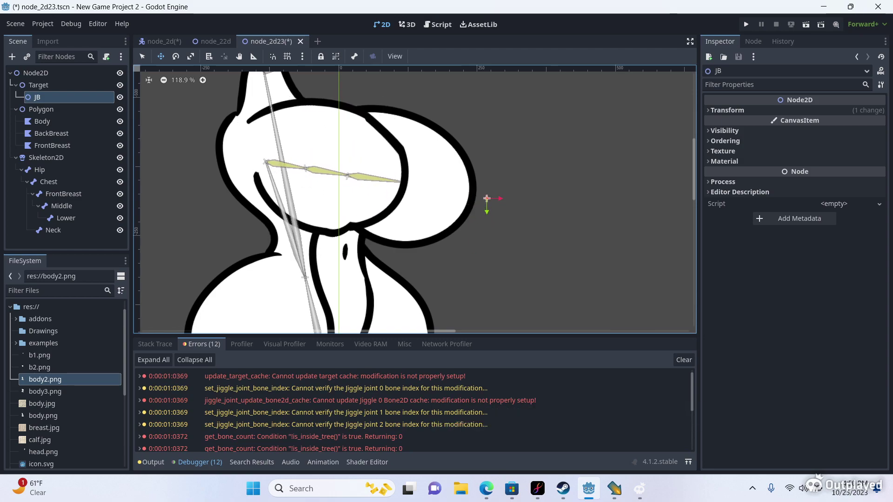
Switch to FireAlpaca with the b1.mdp drawing
click(537, 489)
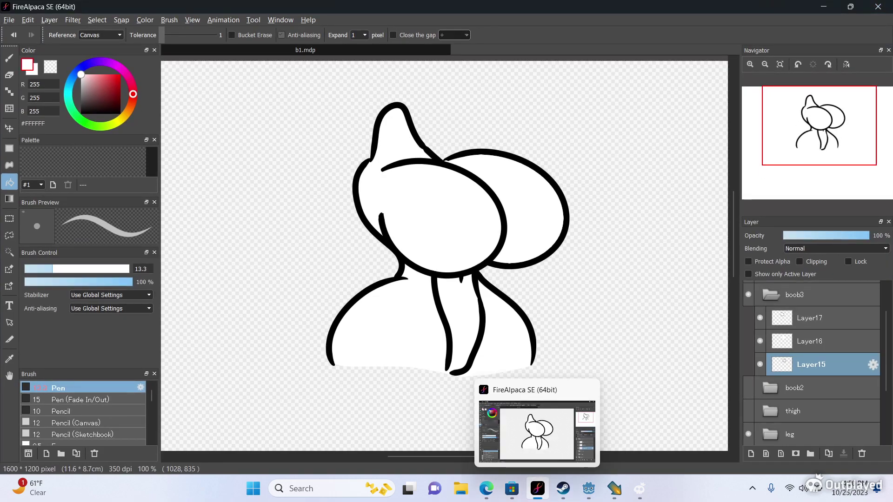